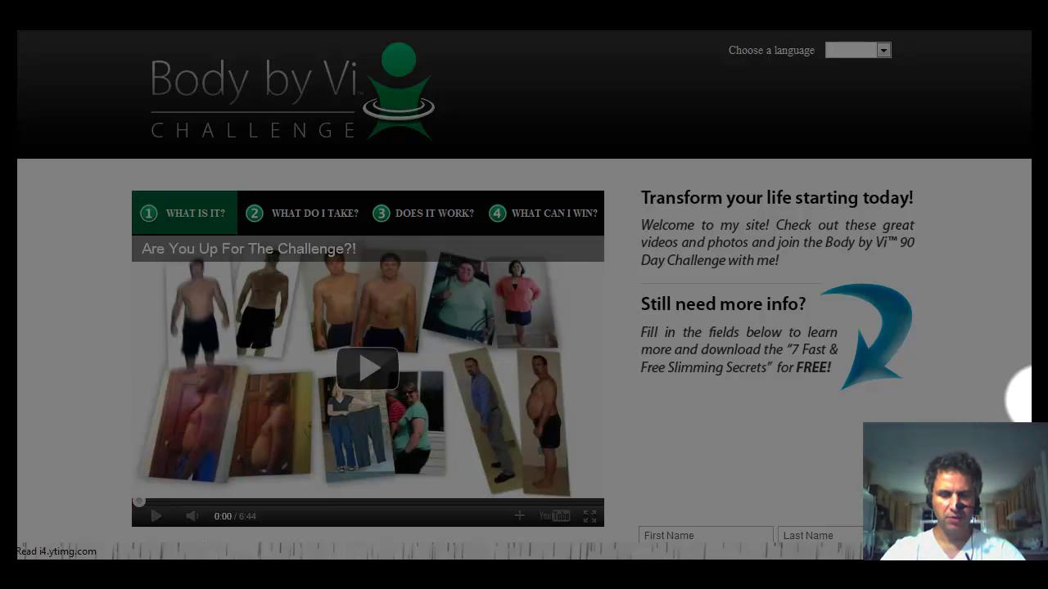
- Look through the site language list and interest options without choosing any
{"action": "left_click", "coordinate": [883, 50]}
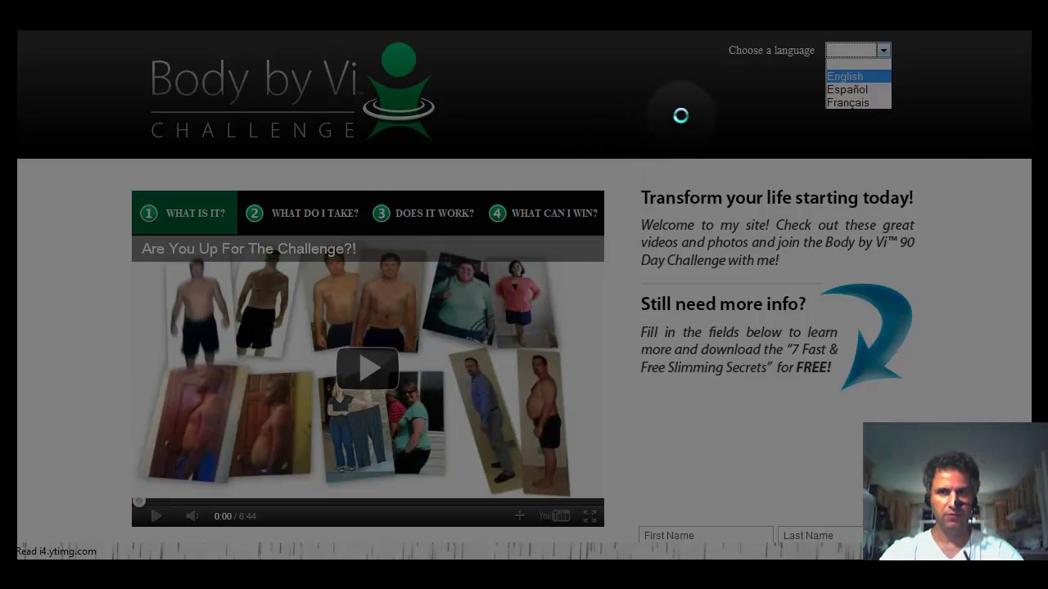
{"action": "left_click", "coordinate": [939, 152]}
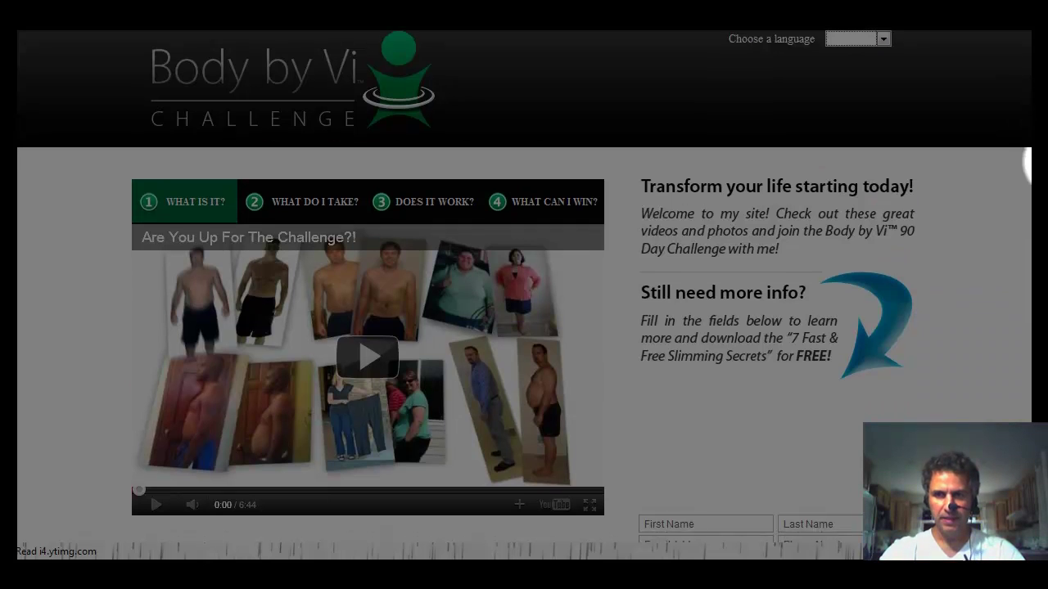
{"action": "scroll", "coordinate": [1027, 254], "scroll_direction": "down", "scroll_amount": 3}
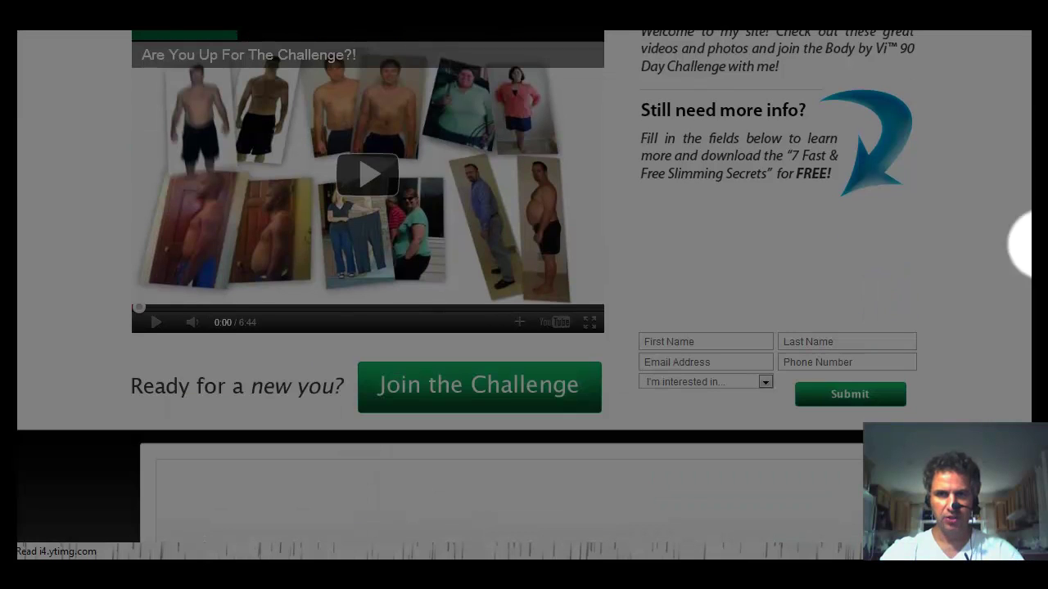
{"action": "scroll", "coordinate": [762, 270], "scroll_direction": "down", "scroll_amount": 1}
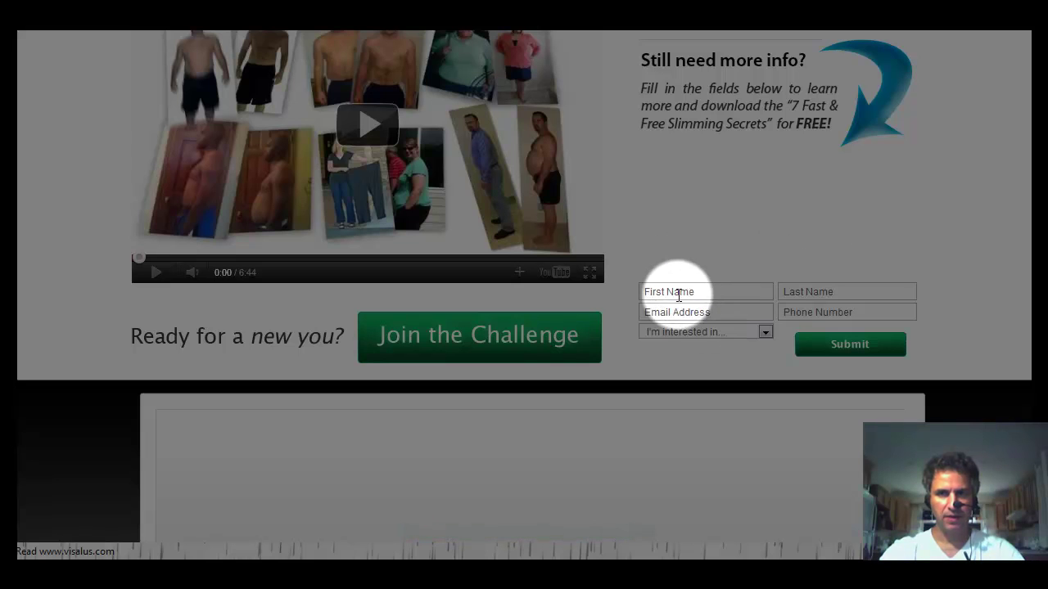
{"action": "left_click", "coordinate": [765, 331]}
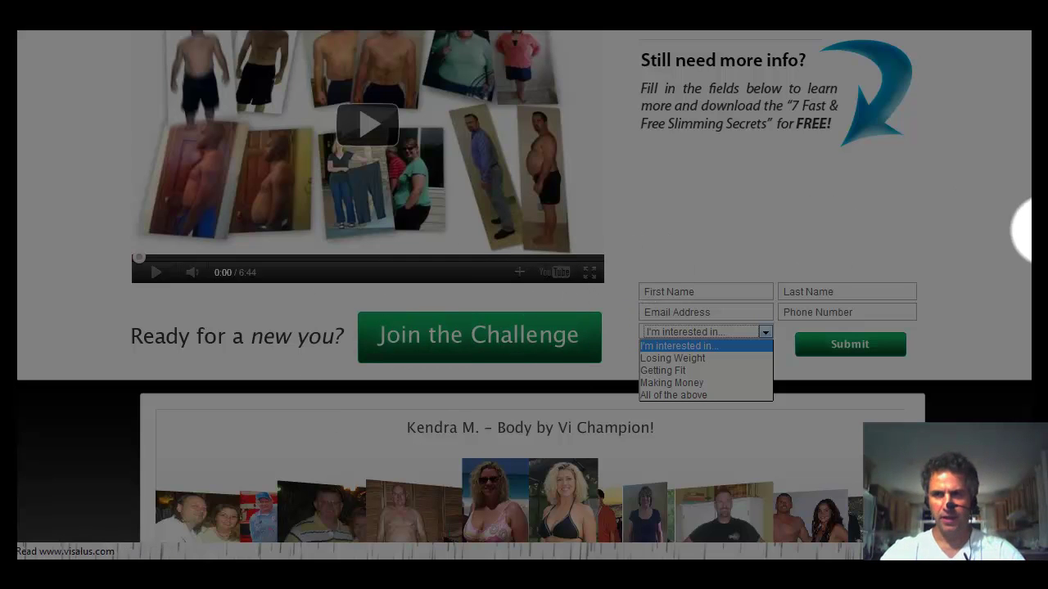
{"action": "left_click", "coordinate": [1021, 201]}
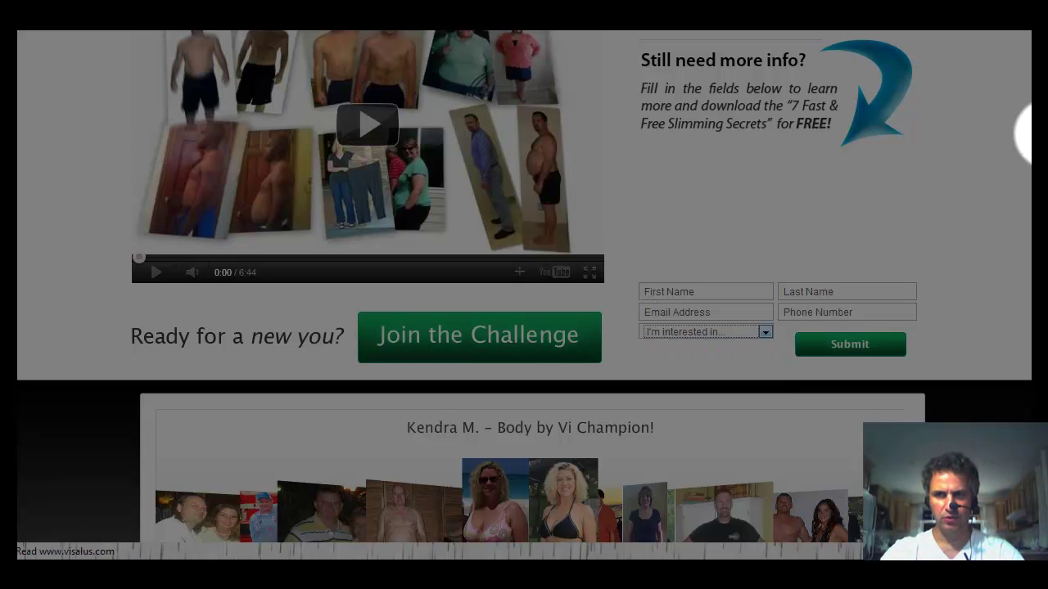
- Start joining the Body by Vi Challenge from the Join the Challenge button
{"action": "scroll", "coordinate": [1023, 131], "scroll_direction": "up", "scroll_amount": 2}
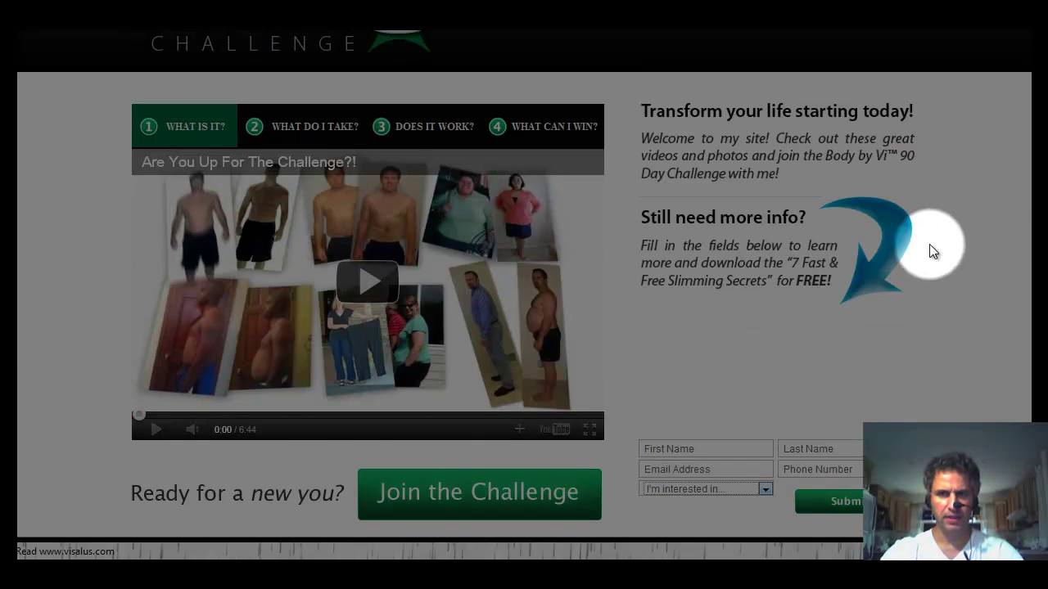
{"action": "left_click", "coordinate": [456, 492]}
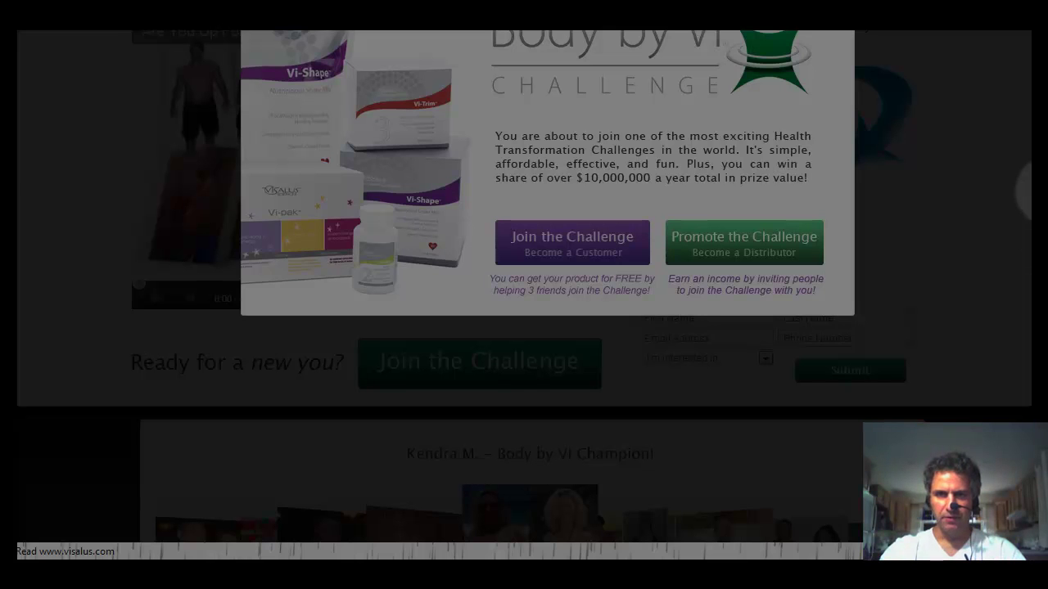
{"action": "scroll", "coordinate": [1023, 192], "scroll_direction": "up", "scroll_amount": 2}
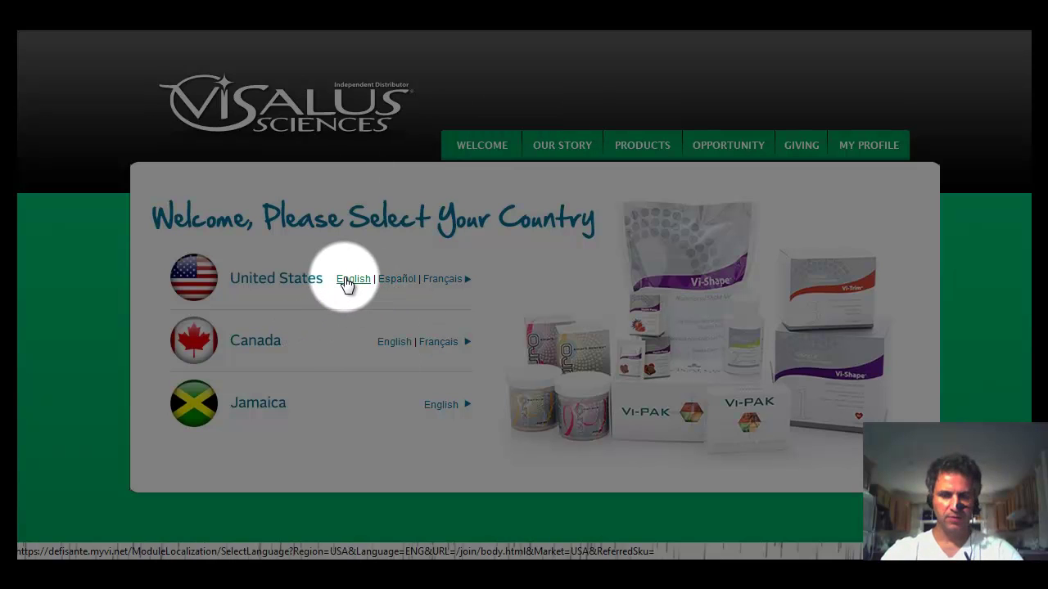
- Pick United States in English on the country-selection page
{"action": "left_click", "coordinate": [346, 281]}
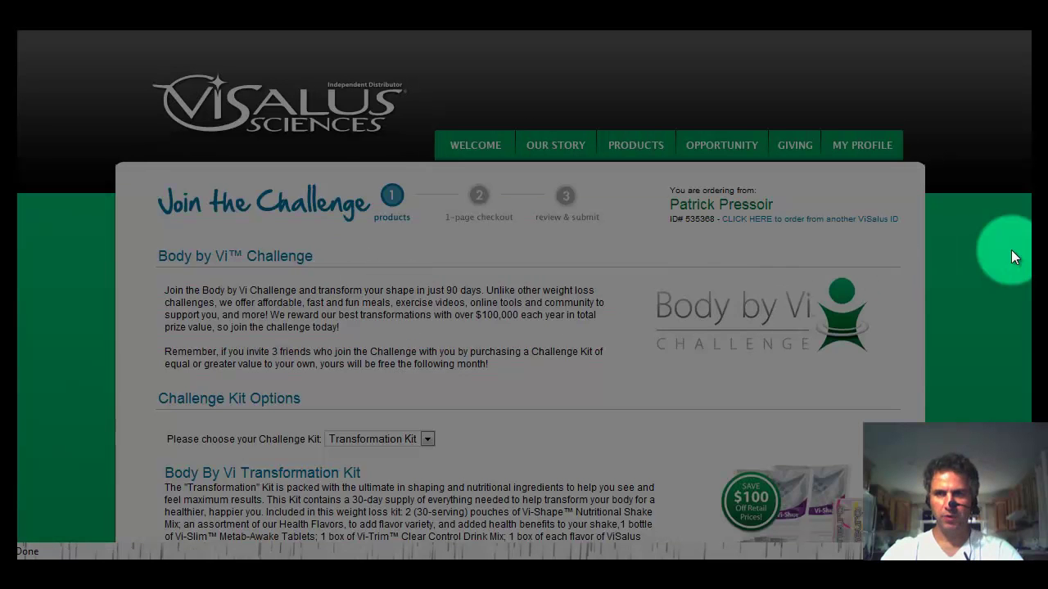
- Preview the Challenge Kit options and switch to the $199/month Core Kit
{"action": "left_click_drag", "start_coordinate": [1023, 234], "coordinate": [1023, 303]}
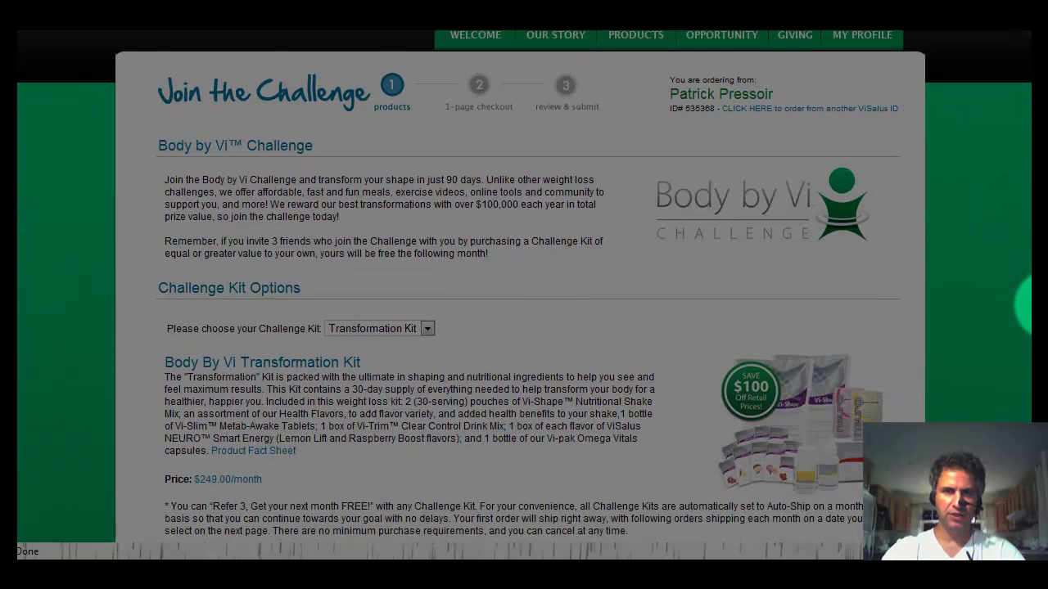
{"action": "left_click", "coordinate": [427, 331]}
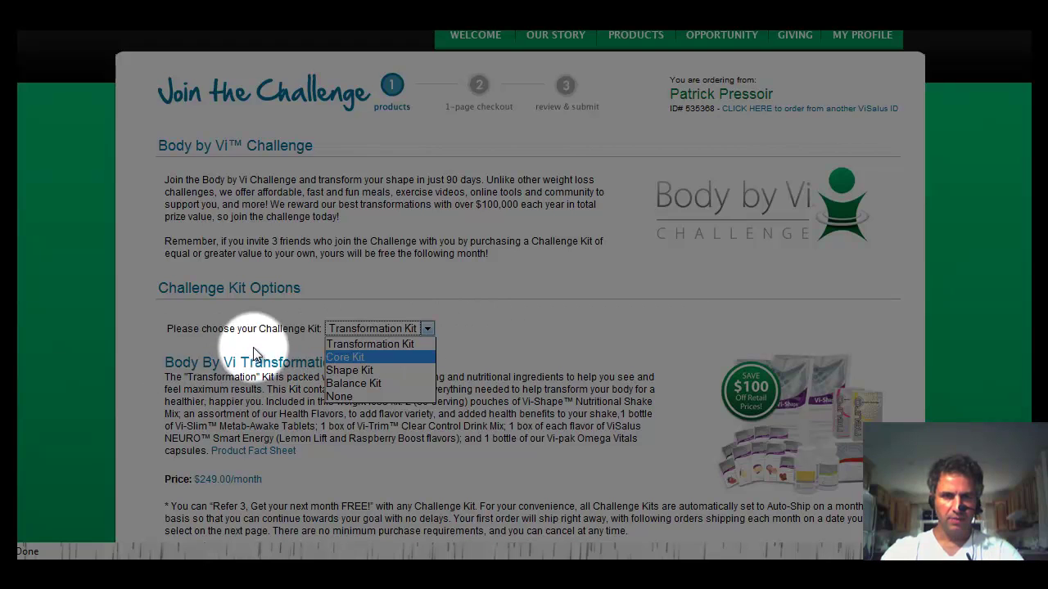
{"action": "left_click", "coordinate": [204, 344]}
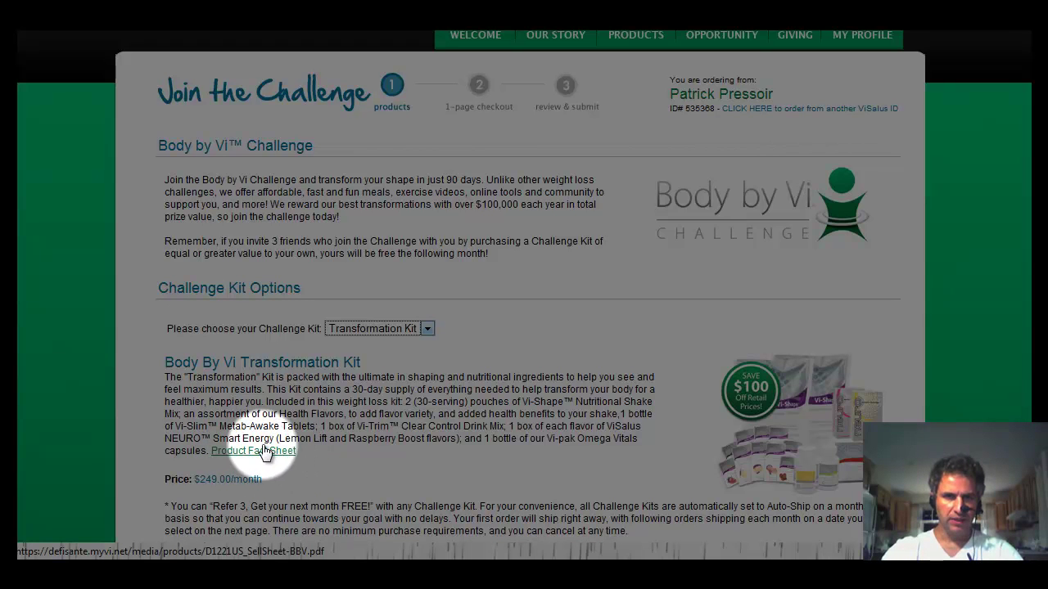
{"action": "left_click", "coordinate": [428, 329]}
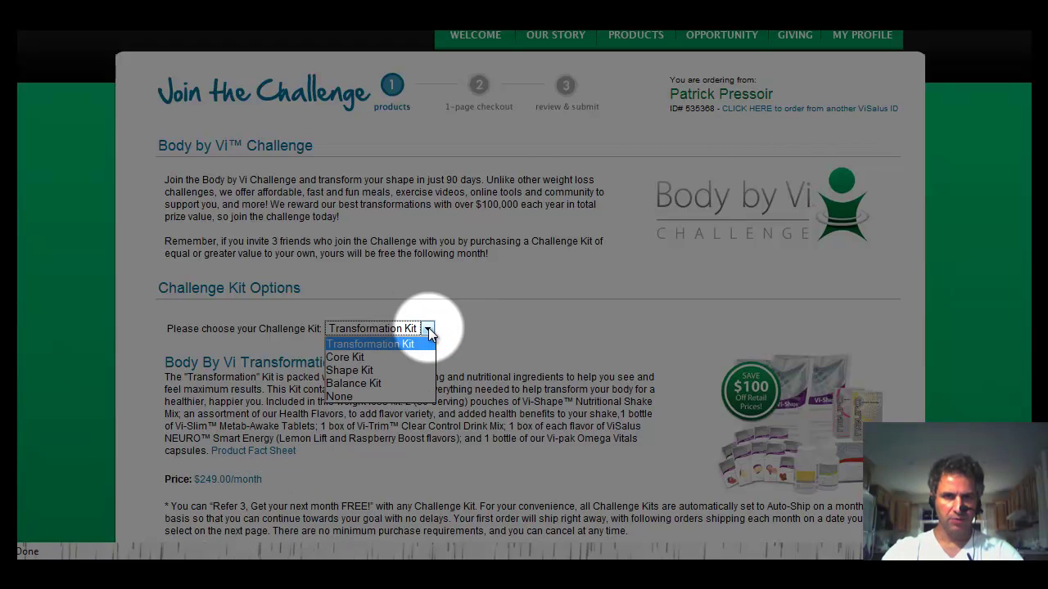
{"action": "left_click", "coordinate": [364, 356]}
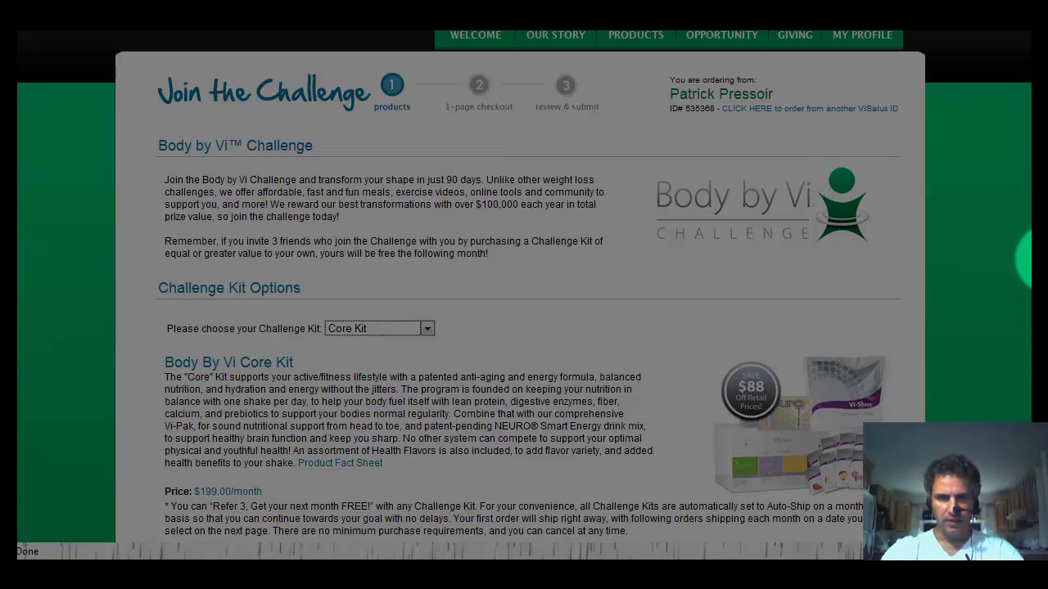
- Return the Challenge Kit selection to Transformation Kit at $249/month
{"action": "scroll", "coordinate": [1027, 275], "scroll_direction": "down", "scroll_amount": 3}
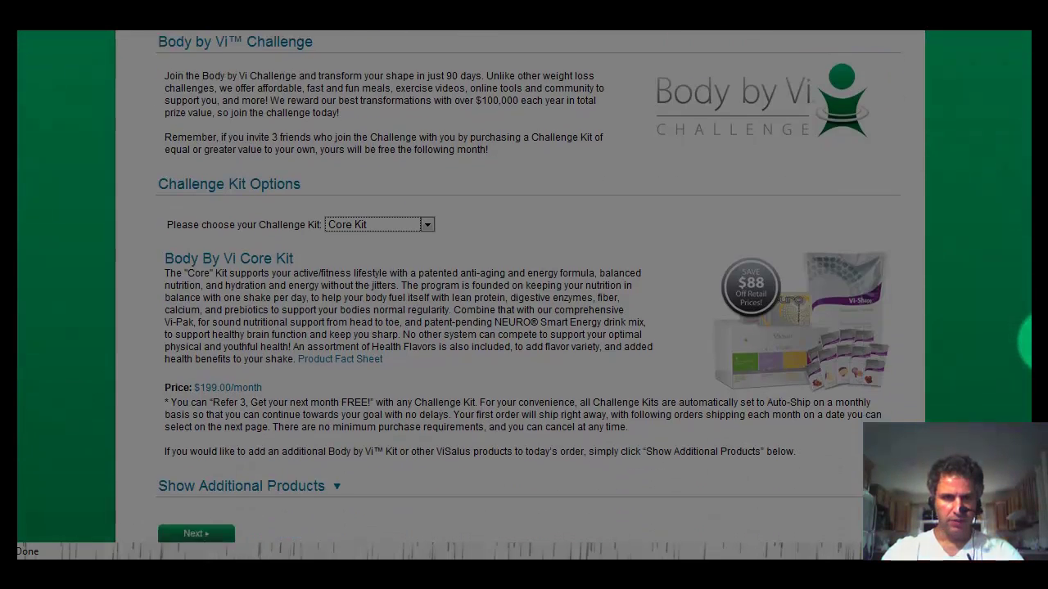
{"action": "scroll", "coordinate": [1025, 340], "scroll_direction": "up", "scroll_amount": 3}
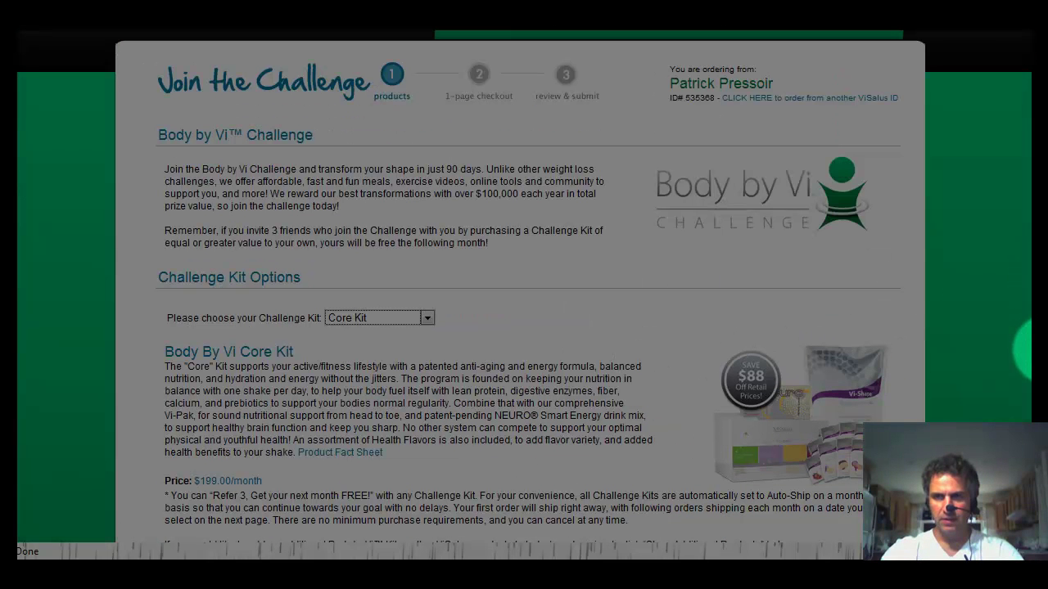
{"action": "scroll", "coordinate": [1024, 348], "scroll_direction": "down", "scroll_amount": 3}
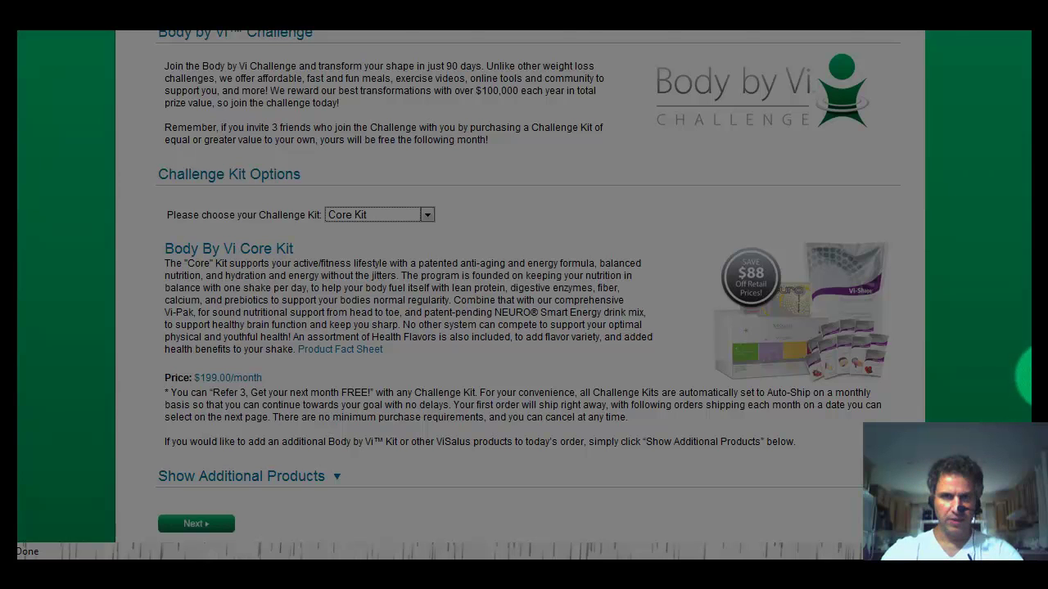
{"action": "scroll", "coordinate": [428, 187], "scroll_direction": "down", "scroll_amount": 1}
{"action": "left_click", "coordinate": [428, 186]}
{"action": "left_click", "coordinate": [405, 196]}
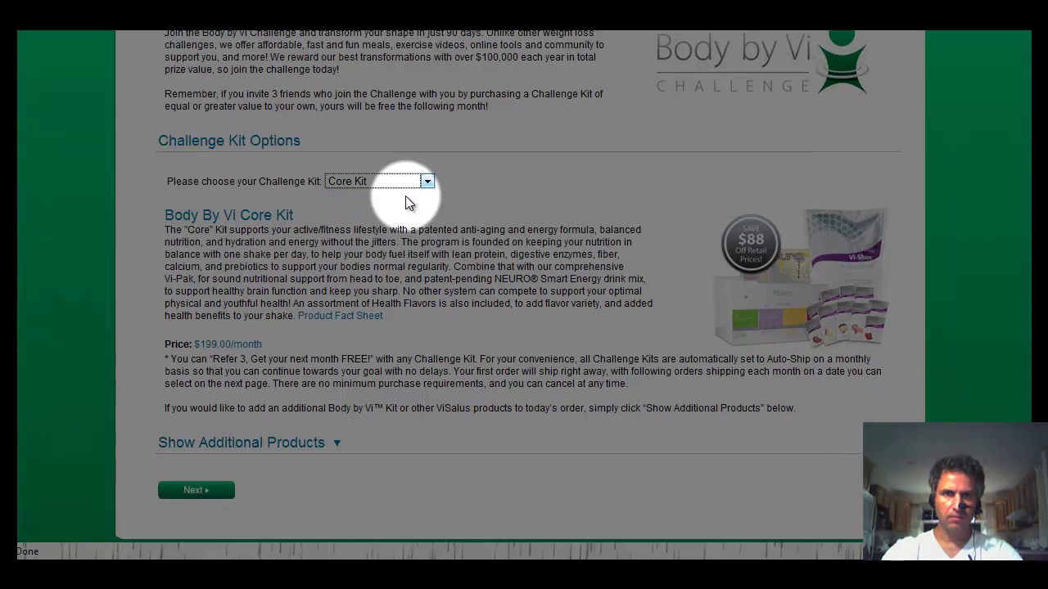
{"action": "key", "text": "Down"}
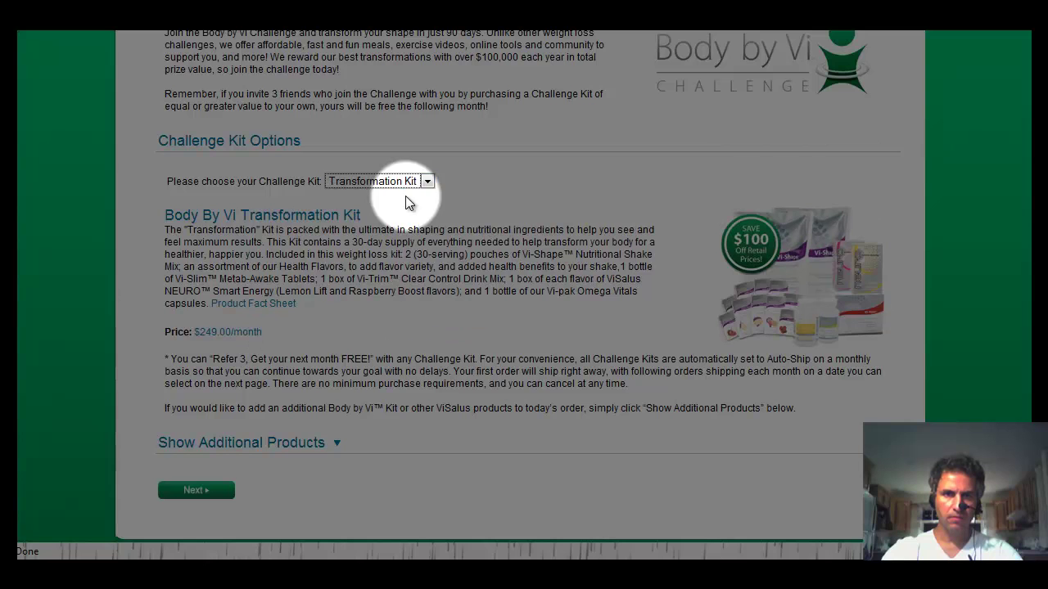
- Reveal the additional products table and scroll through the add-on items
{"action": "left_click", "coordinate": [335, 444]}
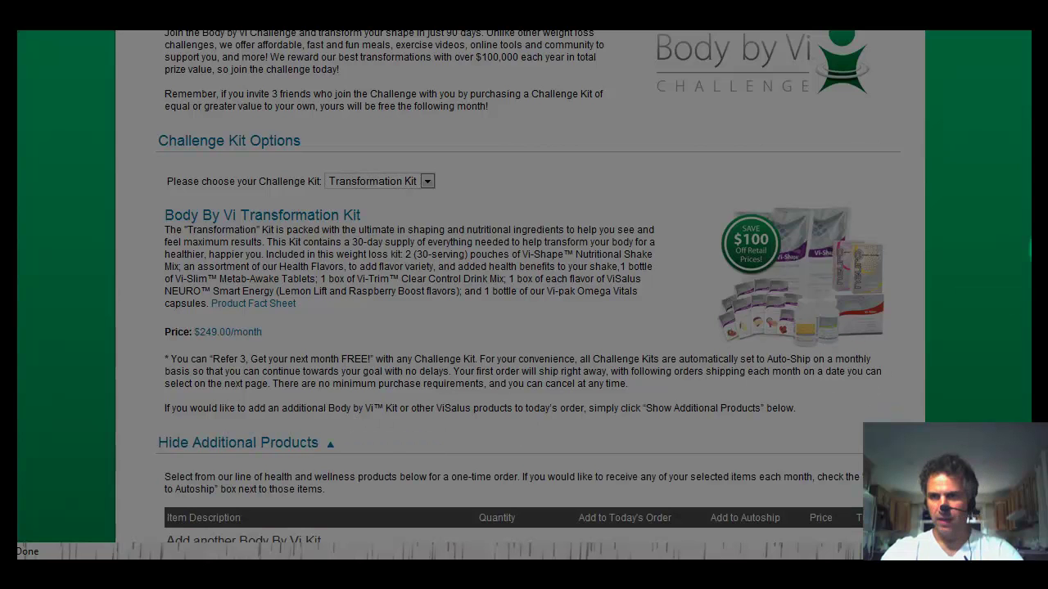
{"action": "scroll", "coordinate": [507, 279], "scroll_direction": "down", "scroll_amount": 5}
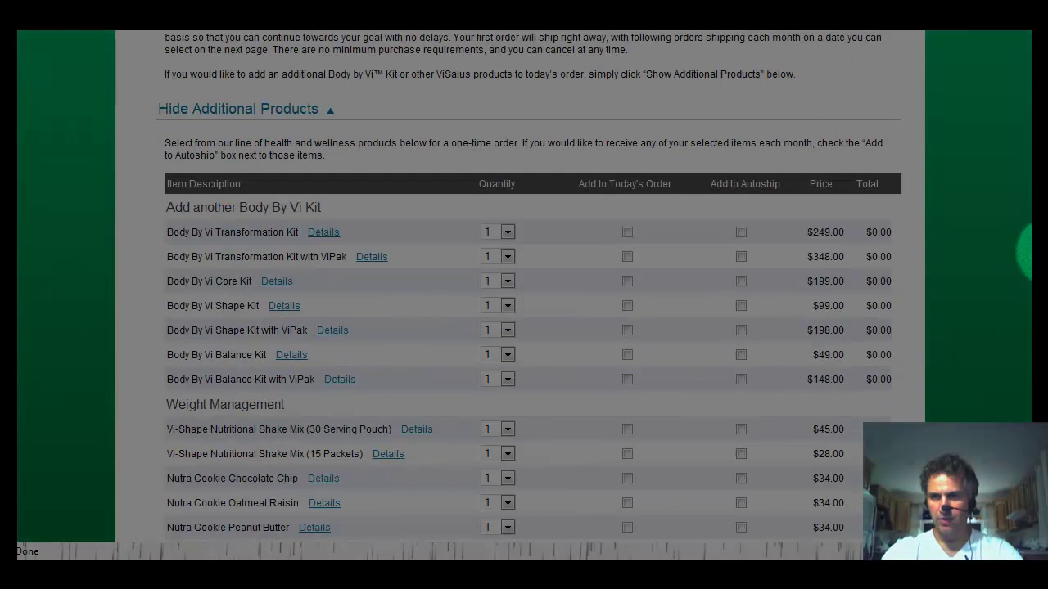
{"action": "scroll", "coordinate": [507, 278], "scroll_direction": "down", "scroll_amount": 1}
{"action": "scroll", "coordinate": [507, 278], "scroll_direction": "down", "scroll_amount": 2}
{"action": "scroll", "coordinate": [507, 278], "scroll_direction": "down", "scroll_amount": 2}
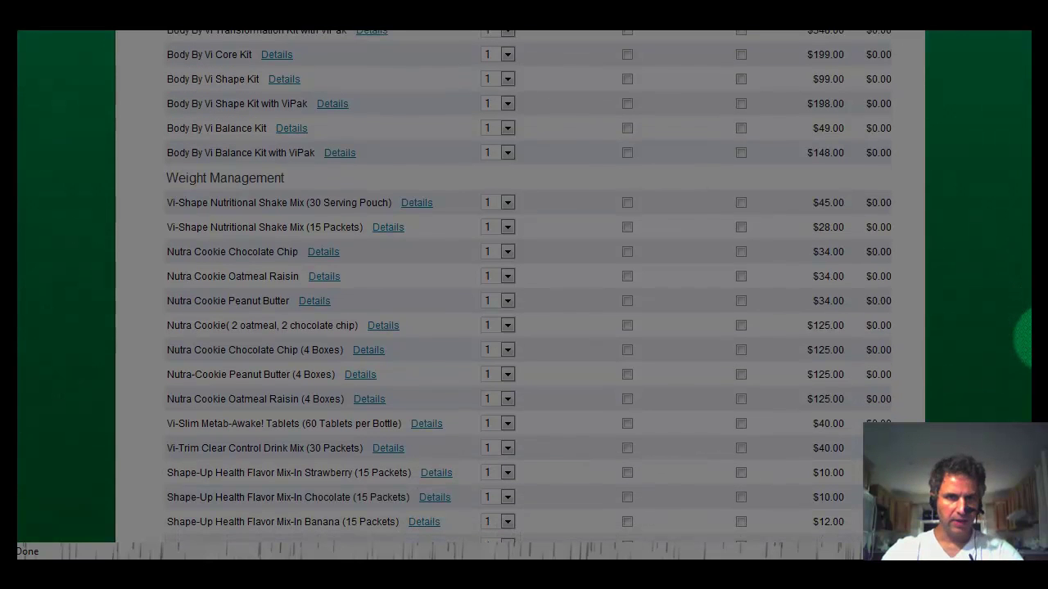
{"action": "scroll", "coordinate": [507, 279], "scroll_direction": "down", "scroll_amount": 5}
{"action": "scroll", "coordinate": [523, 286], "scroll_direction": "down", "scroll_amount": 1}
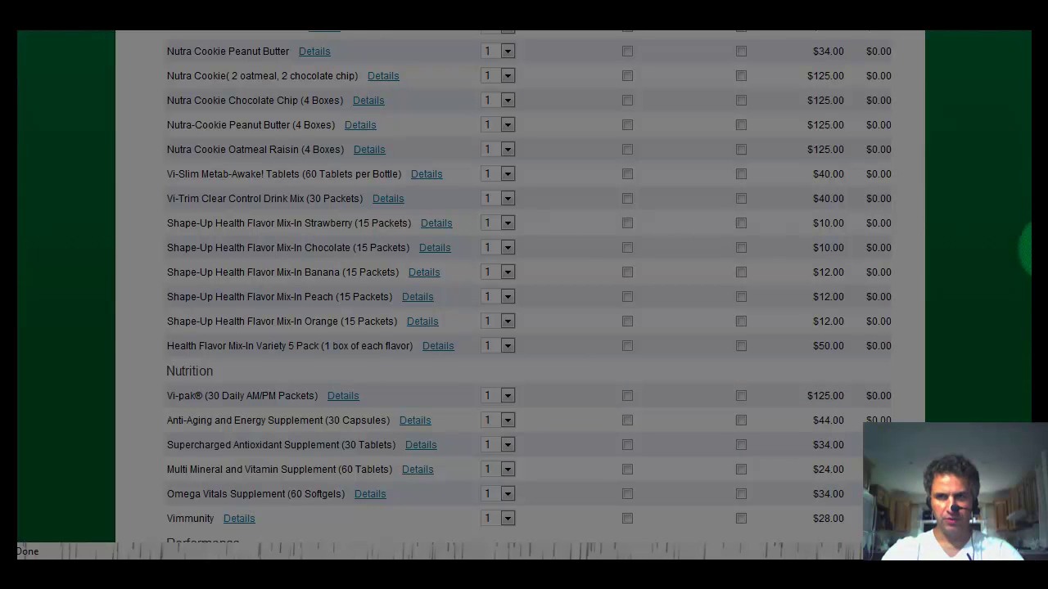
- Dismiss the Nutra Cookie Chocolate Chip details popup
{"action": "scroll", "coordinate": [1023, 155], "scroll_direction": "up", "scroll_amount": 10}
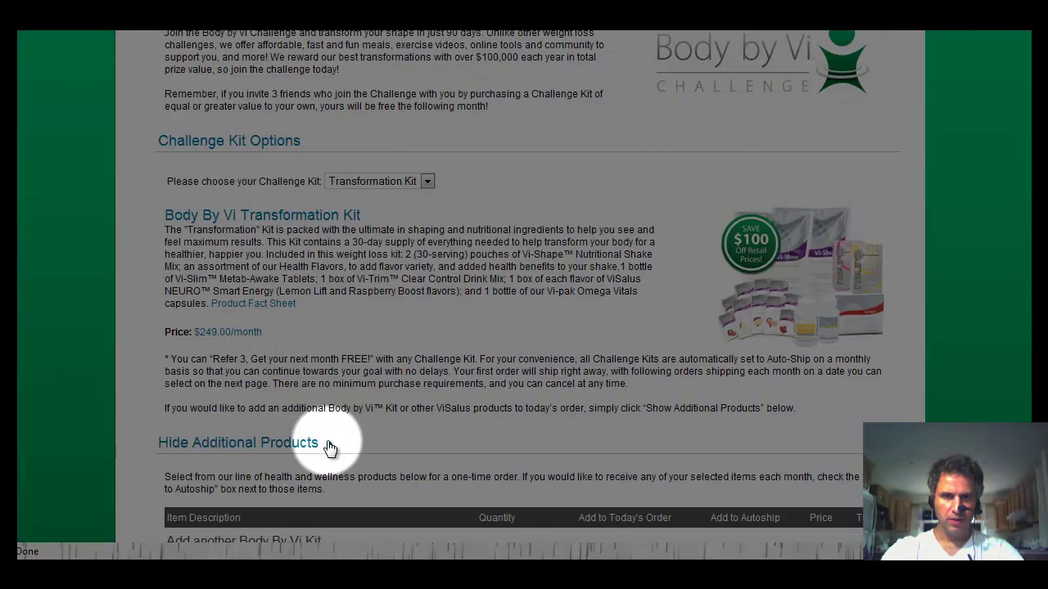
{"action": "scroll", "coordinate": [1019, 245], "scroll_direction": "down", "scroll_amount": 5}
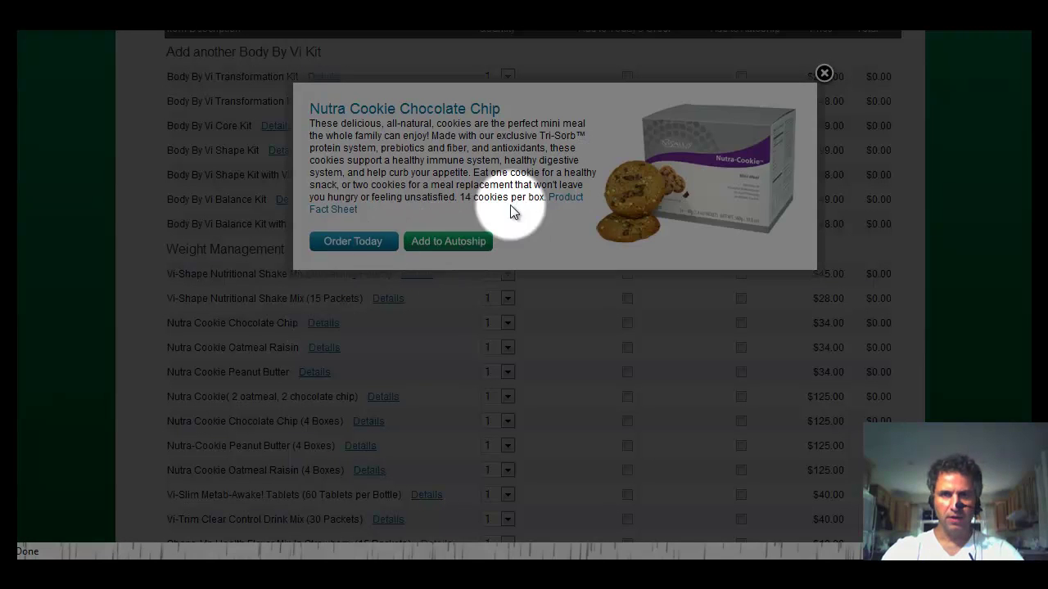
{"action": "left_click", "coordinate": [825, 73]}
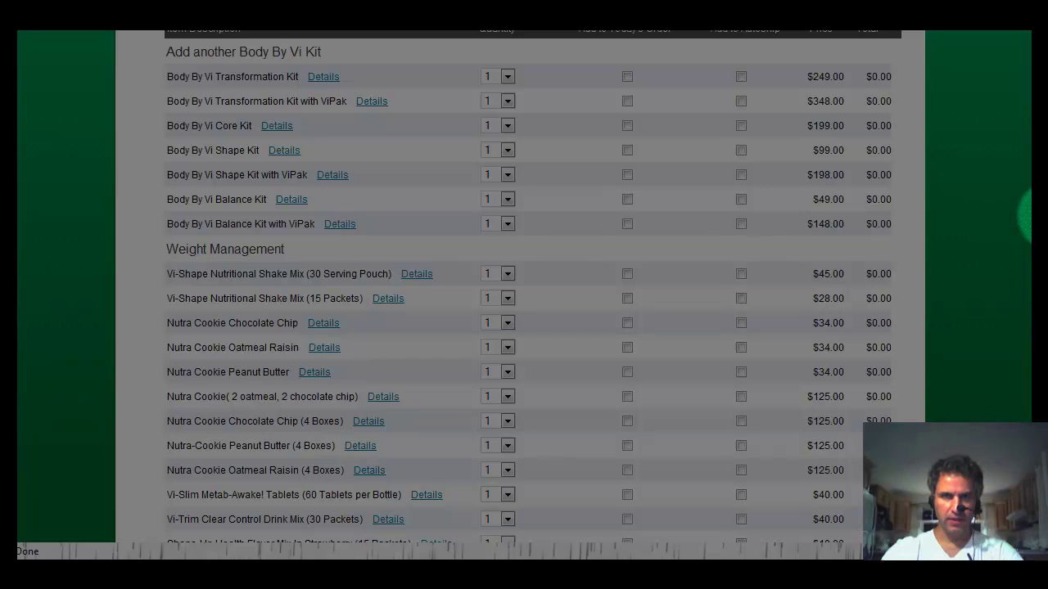
- Scroll the product table, then hide the additional products so only Transformation Kit remains
{"action": "scroll", "coordinate": [1028, 182], "scroll_direction": "down", "scroll_amount": 2}
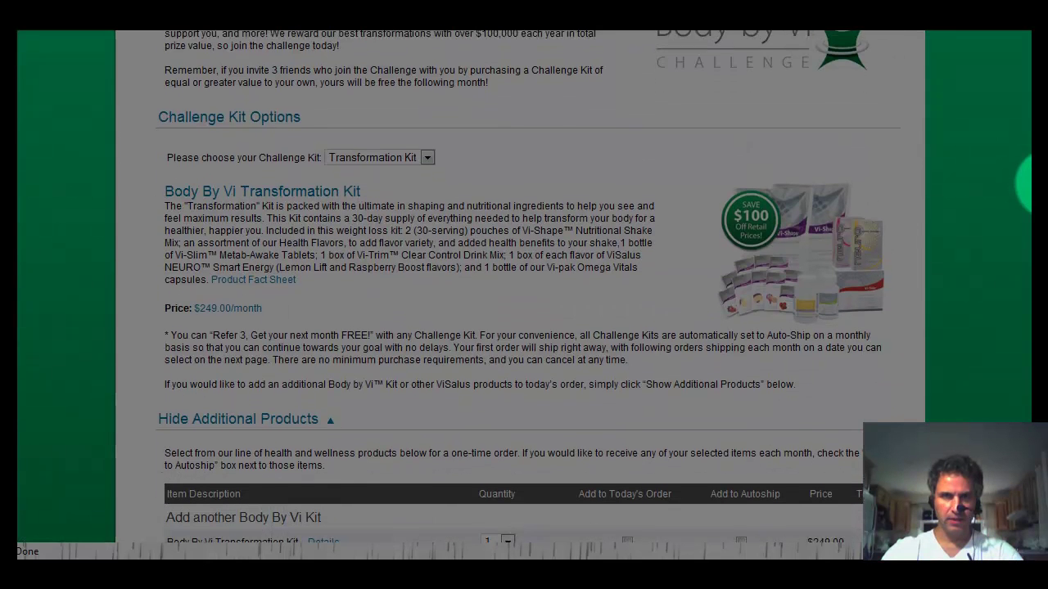
{"action": "scroll", "coordinate": [1023, 182], "scroll_direction": "down", "scroll_amount": 1}
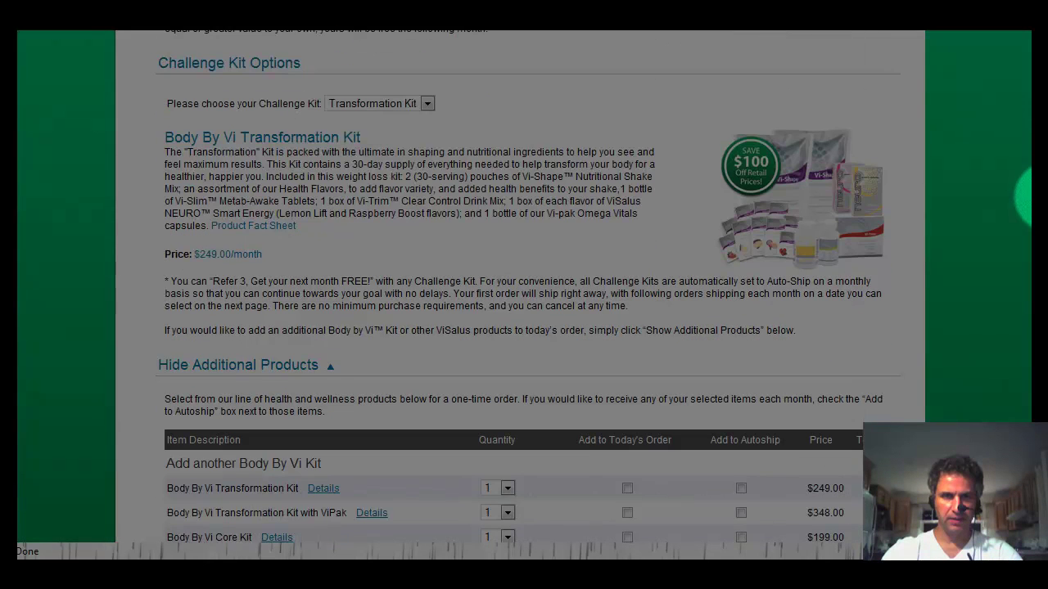
{"action": "left_click", "coordinate": [324, 365]}
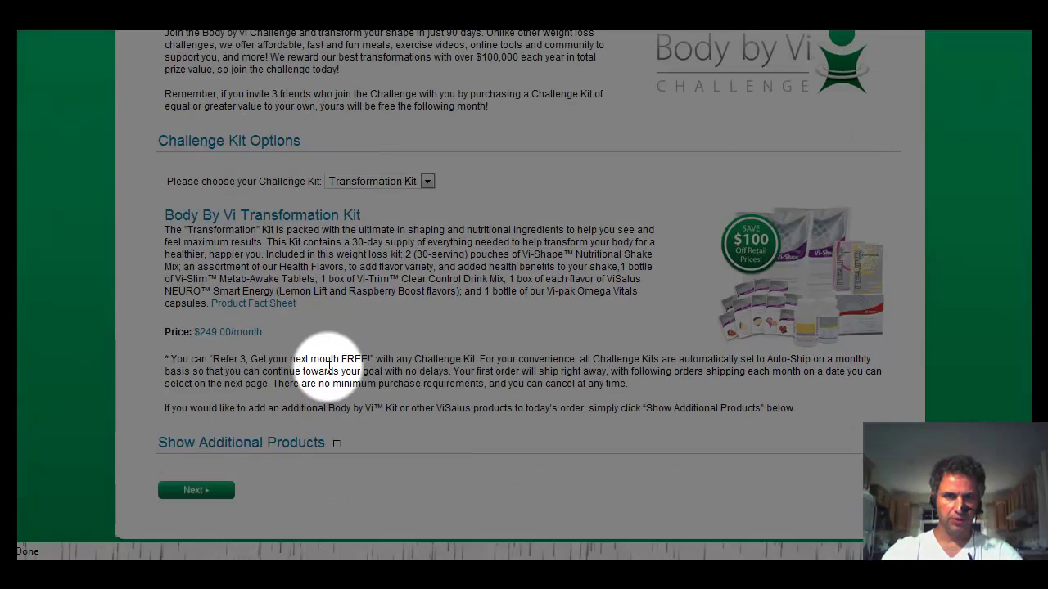
- Continue to the one-page checkout form and scroll down to My Account
{"action": "left_click", "coordinate": [197, 490]}
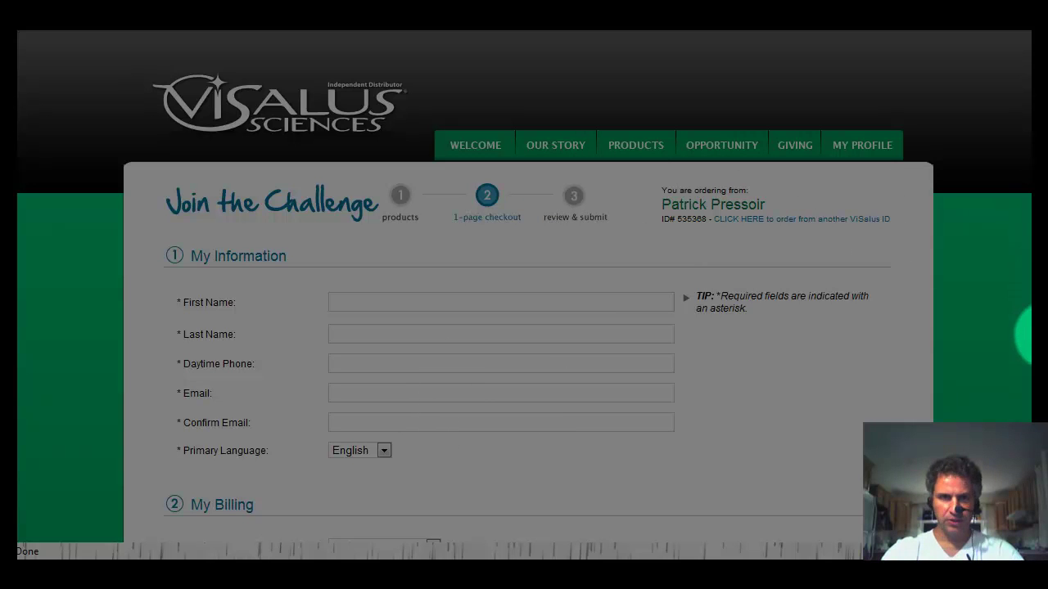
{"action": "scroll", "coordinate": [1023, 351], "scroll_direction": "down", "scroll_amount": 5}
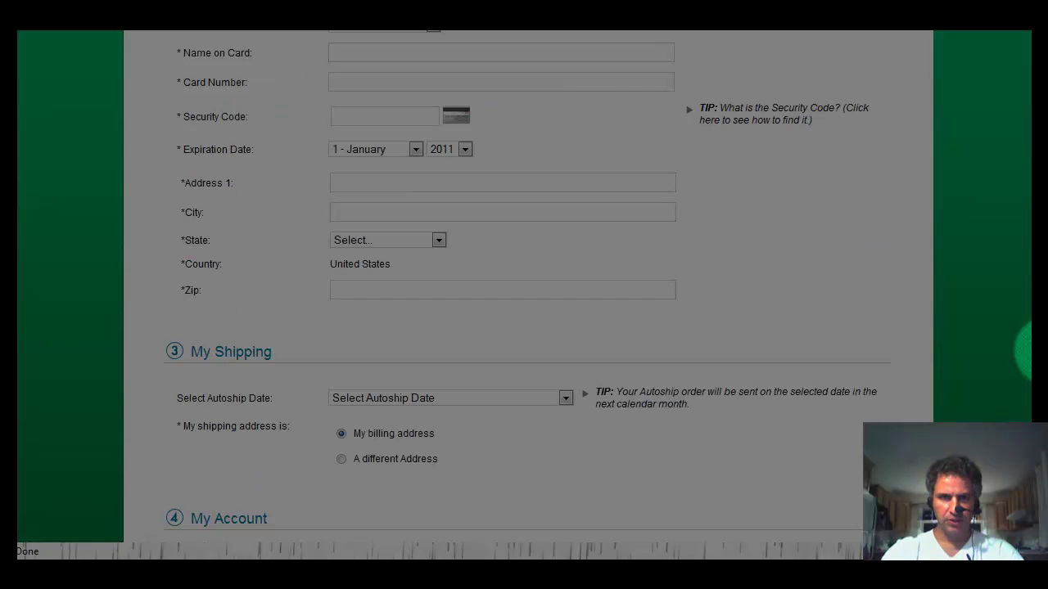
{"action": "scroll", "coordinate": [1023, 377], "scroll_direction": "down", "scroll_amount": 1}
{"action": "scroll", "coordinate": [1025, 403], "scroll_direction": "down", "scroll_amount": 1}
{"action": "scroll", "coordinate": [1025, 405], "scroll_direction": "down", "scroll_amount": 1}
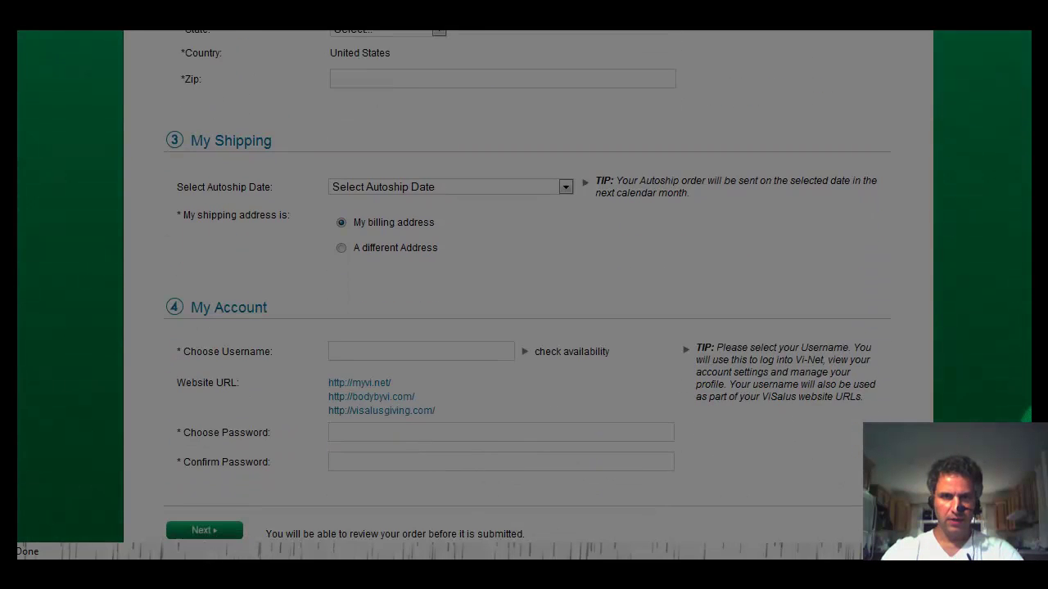
- Enter a username in Choose Username and confirm it is available
{"action": "left_click", "coordinate": [385, 351]}
{"action": "type", "text": "ojs"}
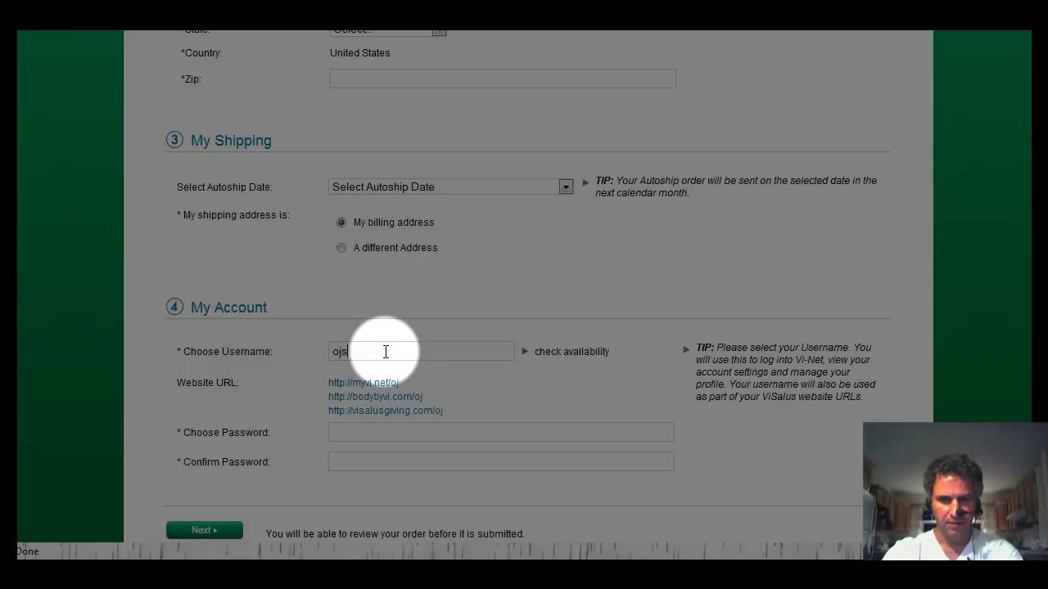
{"action": "type", "text": "impson"}
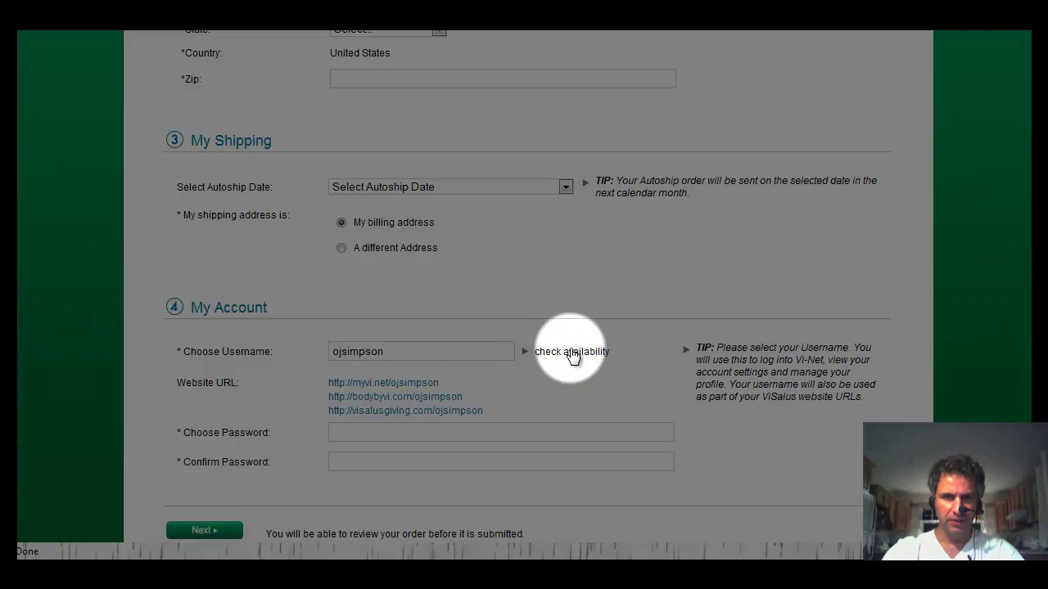
{"action": "left_click", "coordinate": [572, 354]}
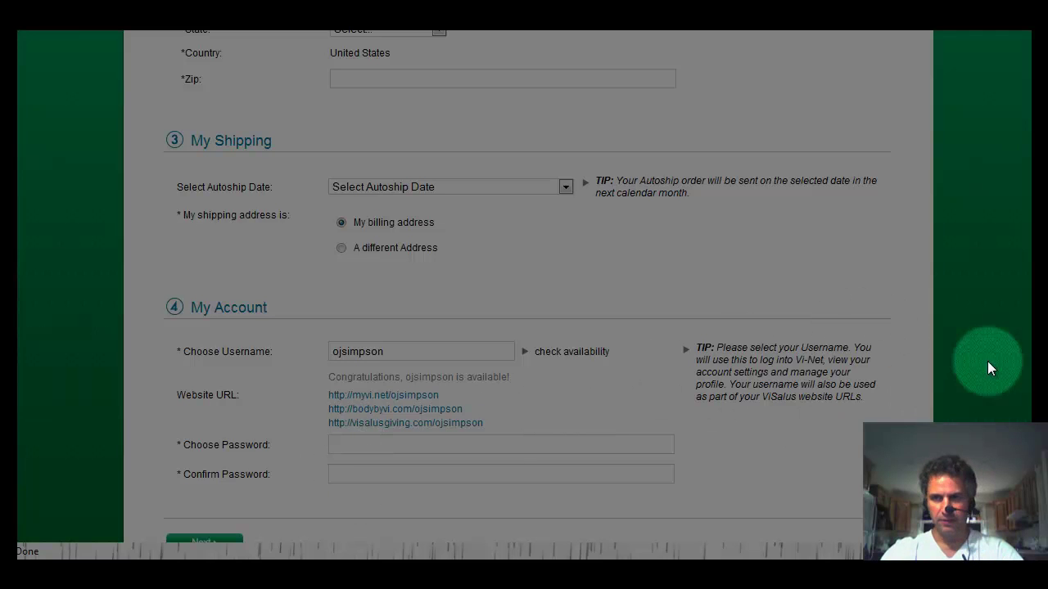
{"action": "scroll", "coordinate": [1027, 311], "scroll_direction": "up", "scroll_amount": 5}
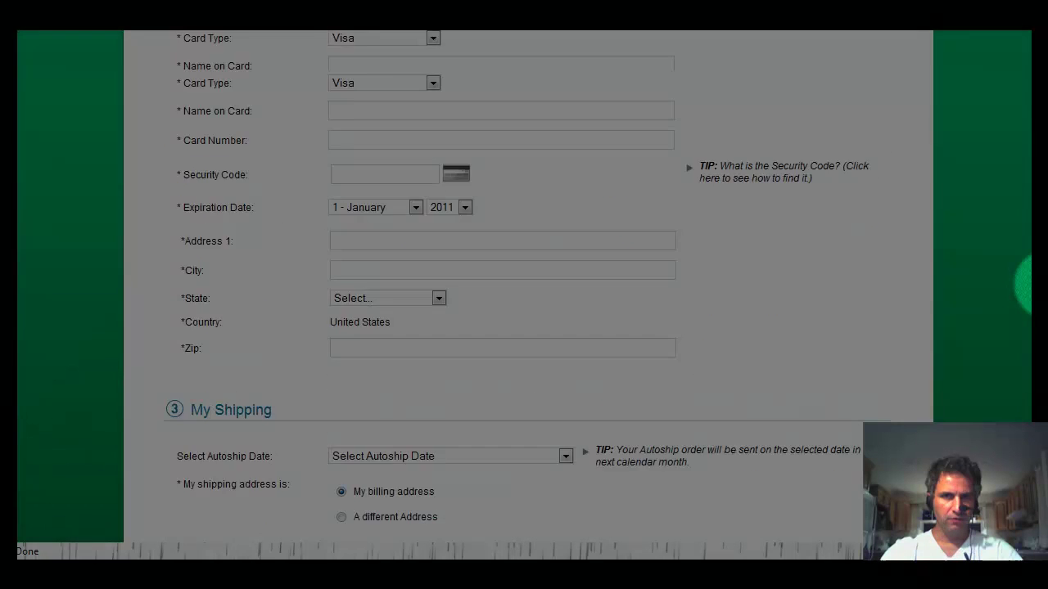
{"action": "scroll", "coordinate": [1023, 279], "scroll_direction": "up", "scroll_amount": 4}
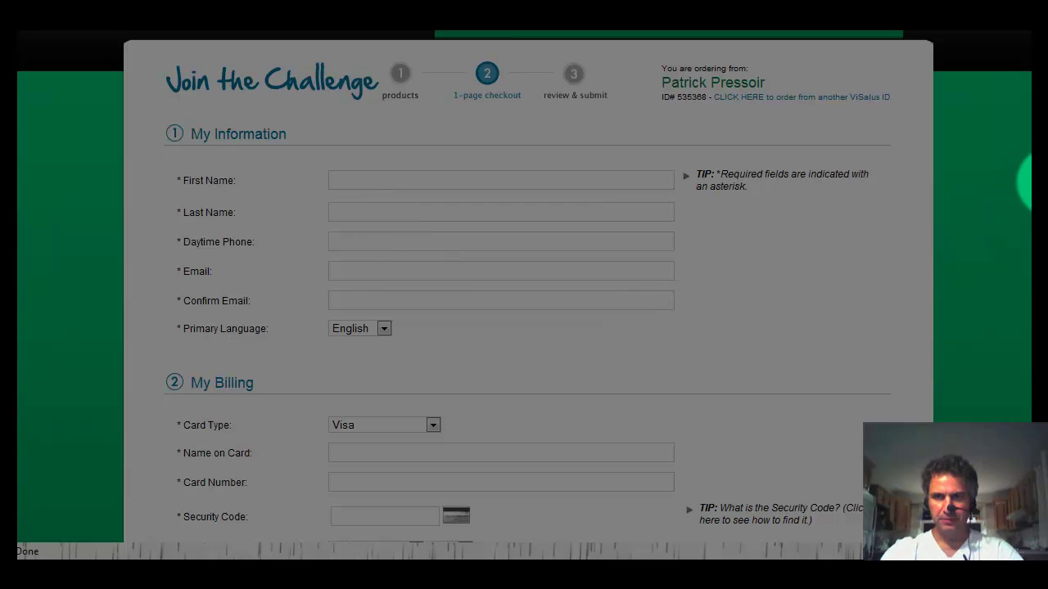
{"action": "left_click_drag", "start_coordinate": [1023, 185], "coordinate": [1023, 269]}
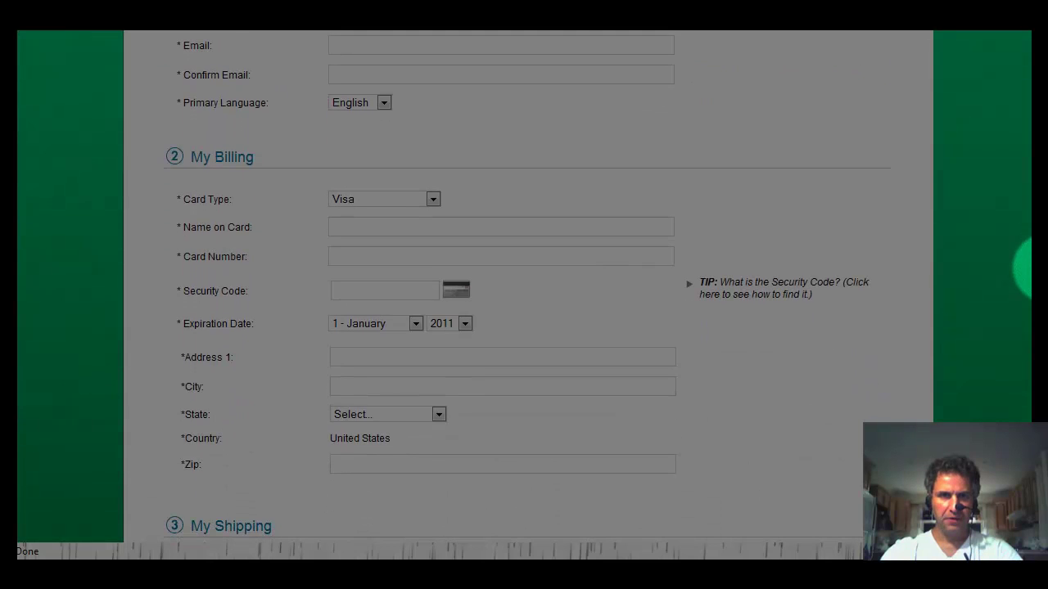
{"action": "left_click", "coordinate": [432, 200]}
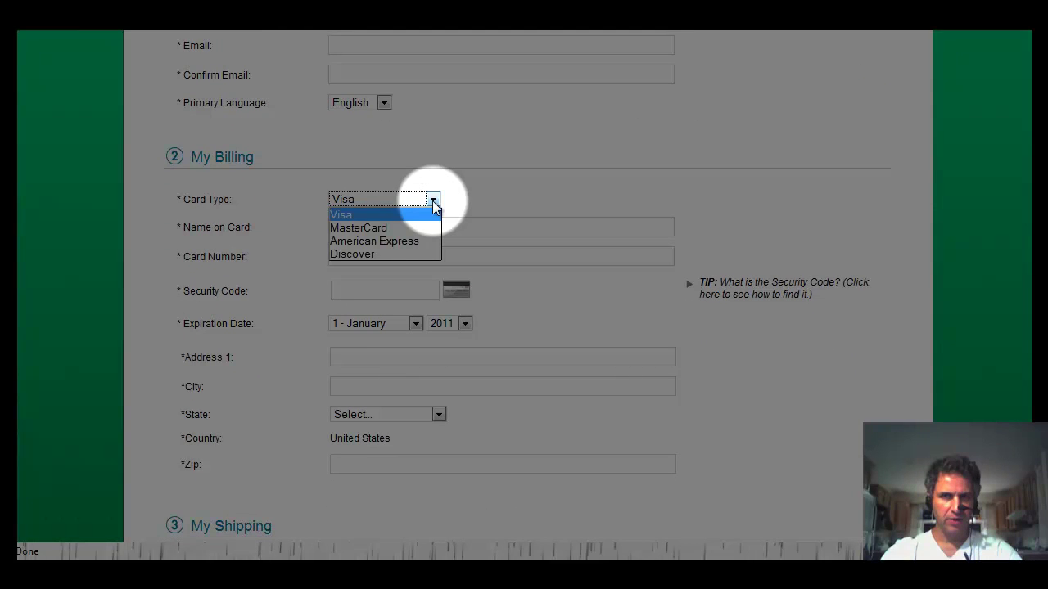
{"action": "left_click", "coordinate": [384, 290]}
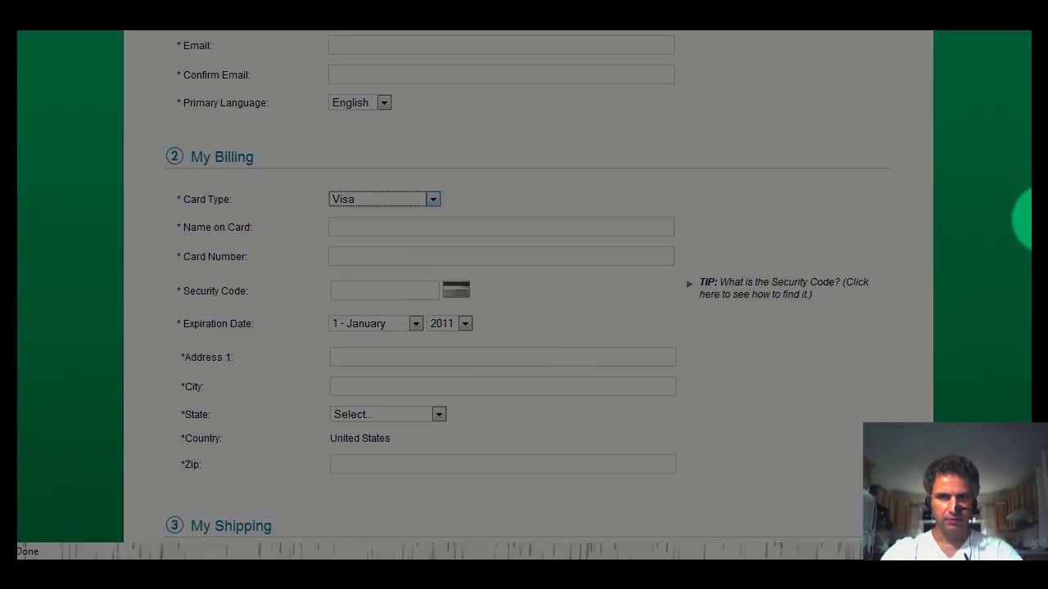
{"action": "scroll", "coordinate": [1027, 246], "scroll_direction": "down", "scroll_amount": 4}
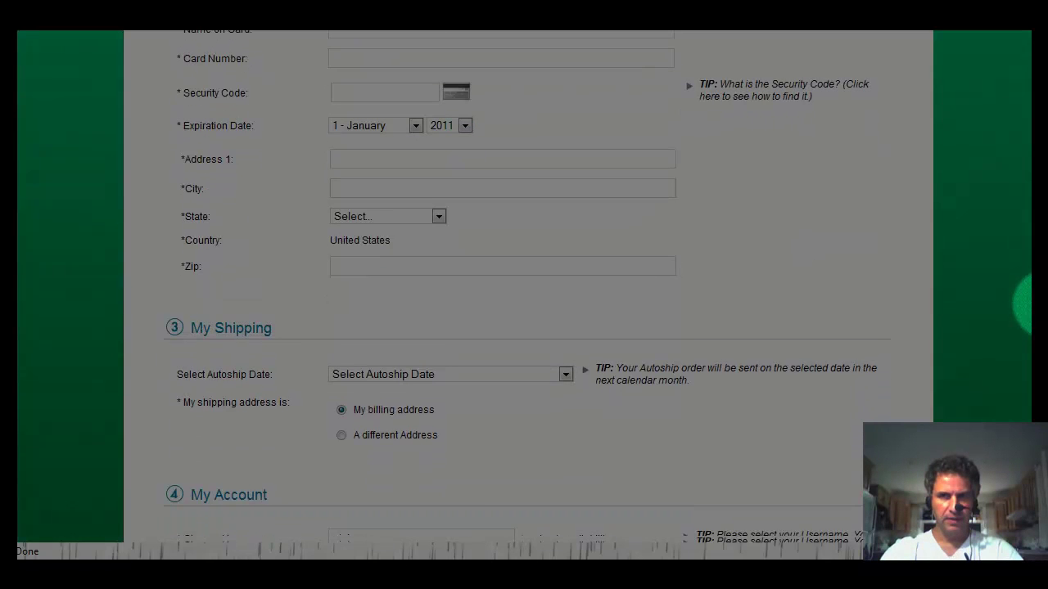
{"action": "scroll", "coordinate": [1026, 327], "scroll_direction": "down", "scroll_amount": 2}
{"action": "scroll", "coordinate": [1023, 352], "scroll_direction": "down", "scroll_amount": 1}
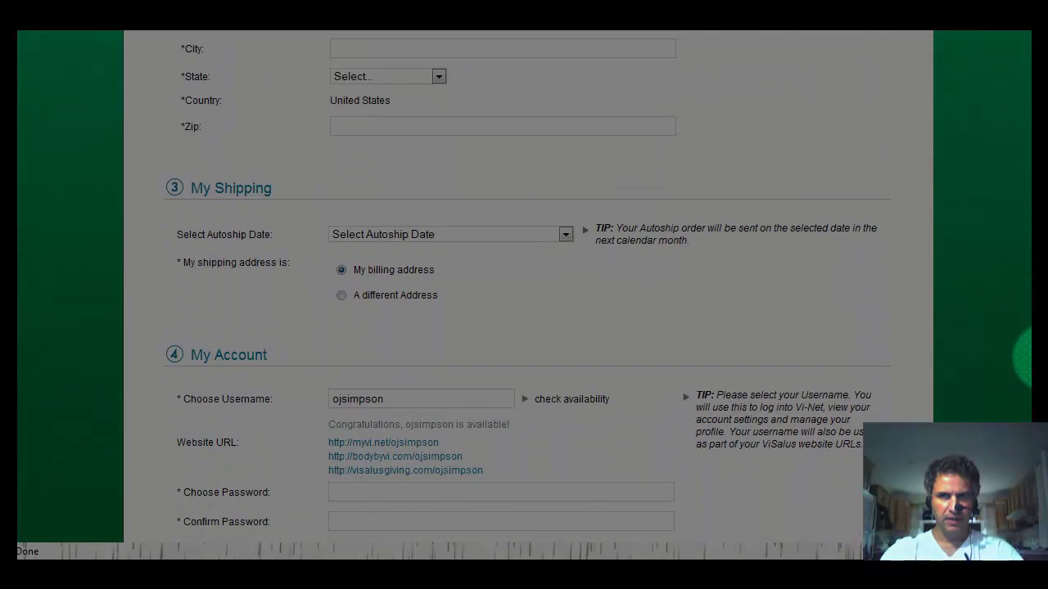
{"action": "scroll", "coordinate": [887, 307], "scroll_direction": "up", "scroll_amount": 2}
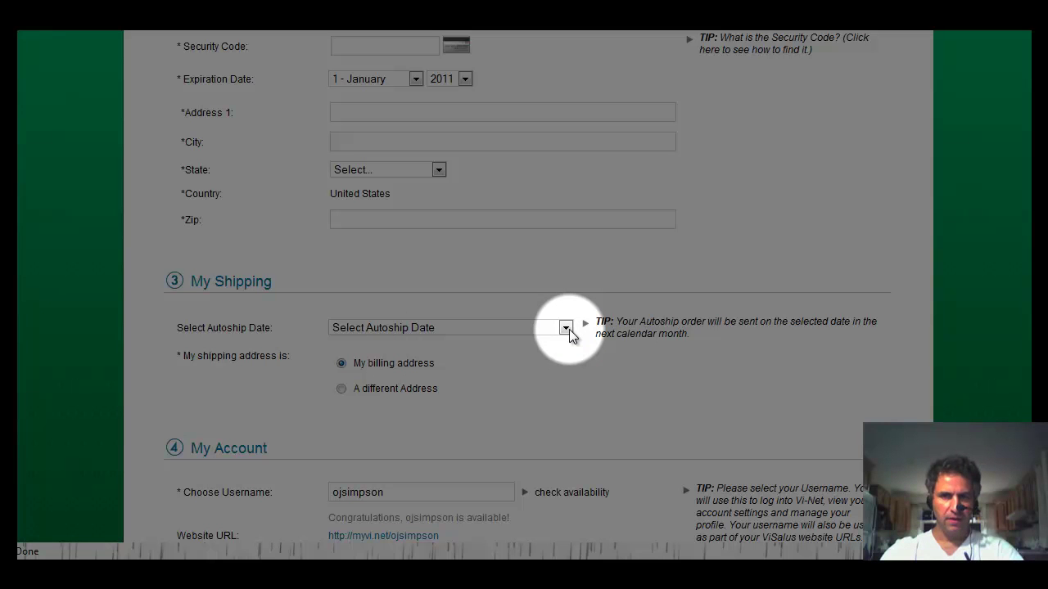
- Set the autoship date, trying the 19th and 12th before settling on the 5th of month
{"action": "left_click", "coordinate": [565, 328]}
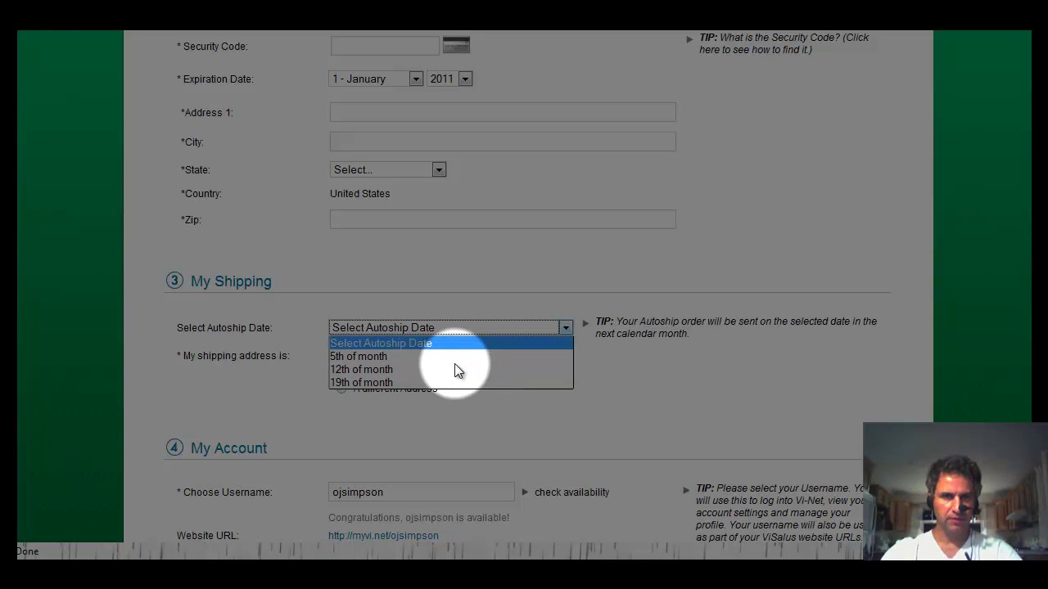
{"action": "left_click", "coordinate": [352, 383]}
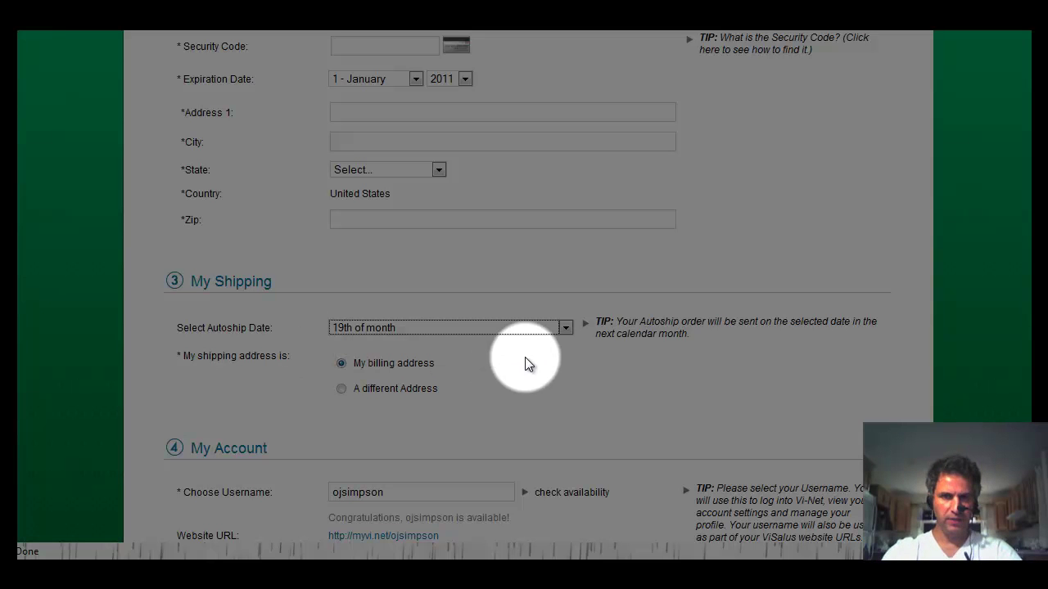
{"action": "left_click", "coordinate": [564, 327]}
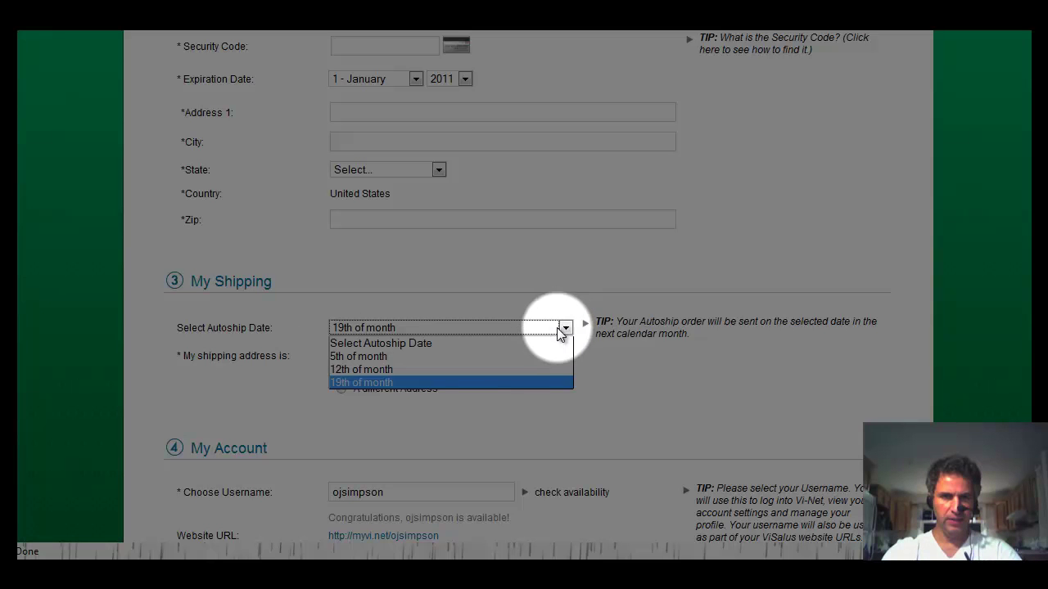
{"action": "left_click", "coordinate": [376, 369]}
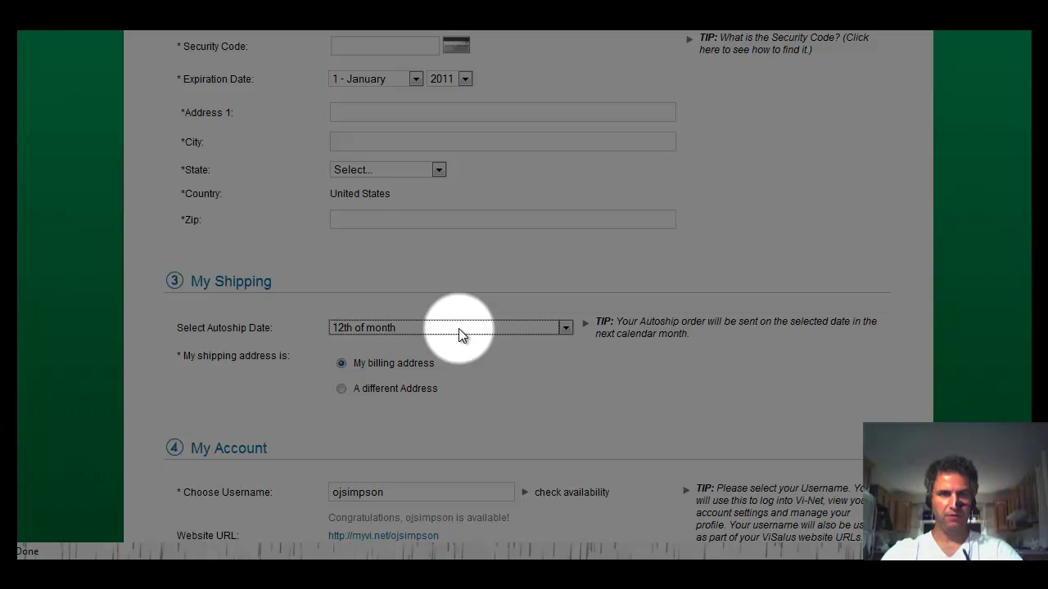
{"action": "left_click", "coordinate": [566, 329]}
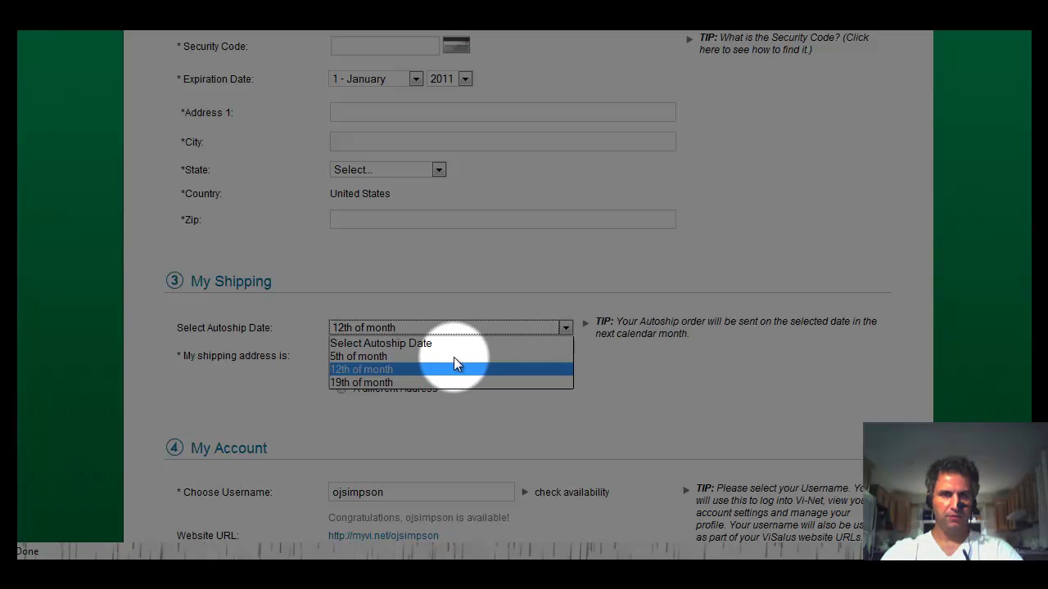
{"action": "left_click", "coordinate": [379, 357]}
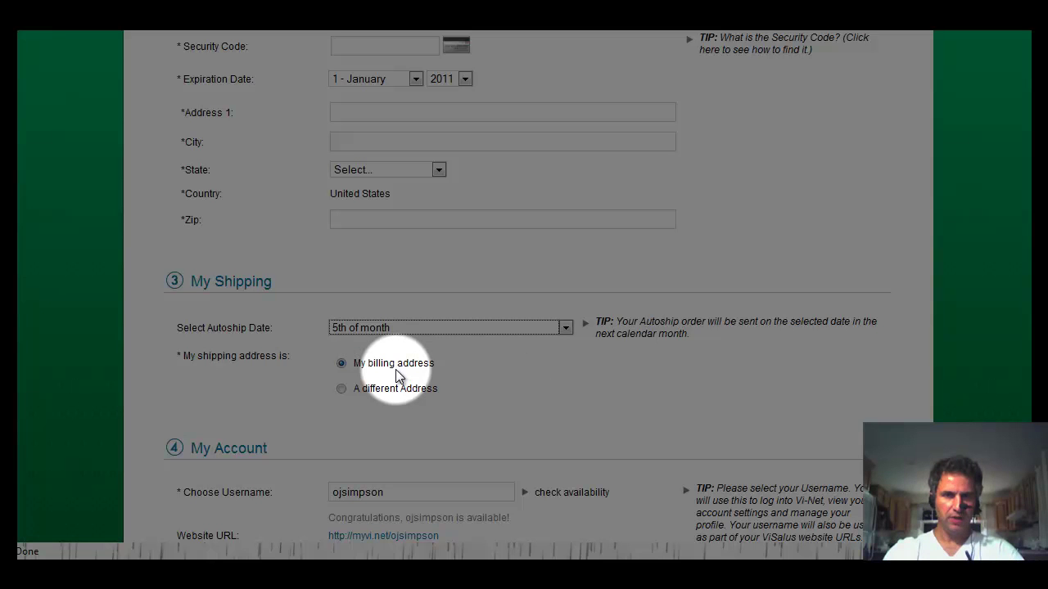
- Choose 'A different Address' under My Shipping
{"action": "left_click", "coordinate": [341, 389]}
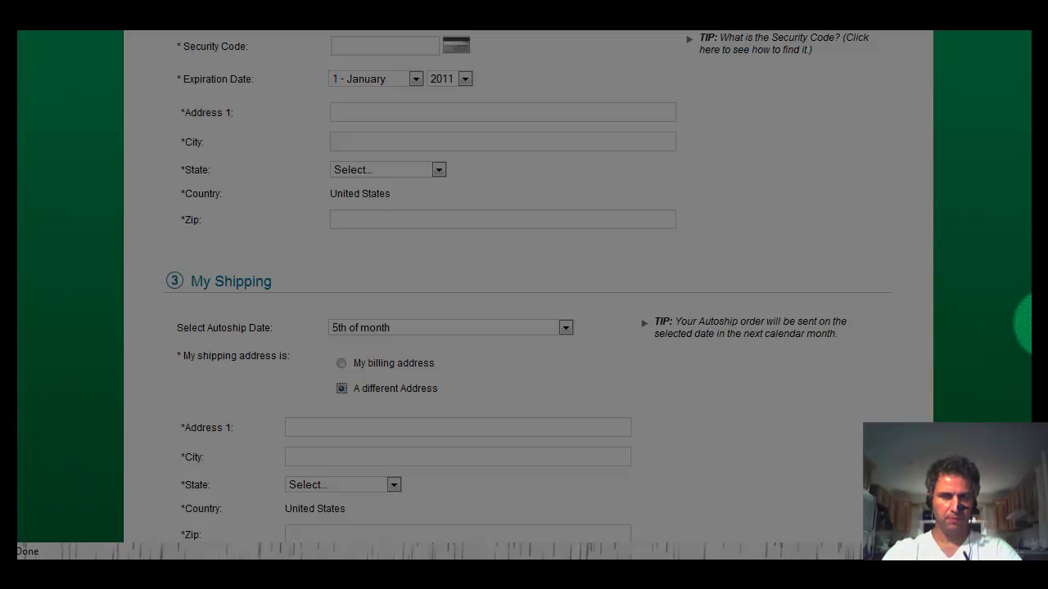
{"action": "scroll", "coordinate": [1023, 324], "scroll_direction": "down", "scroll_amount": 3}
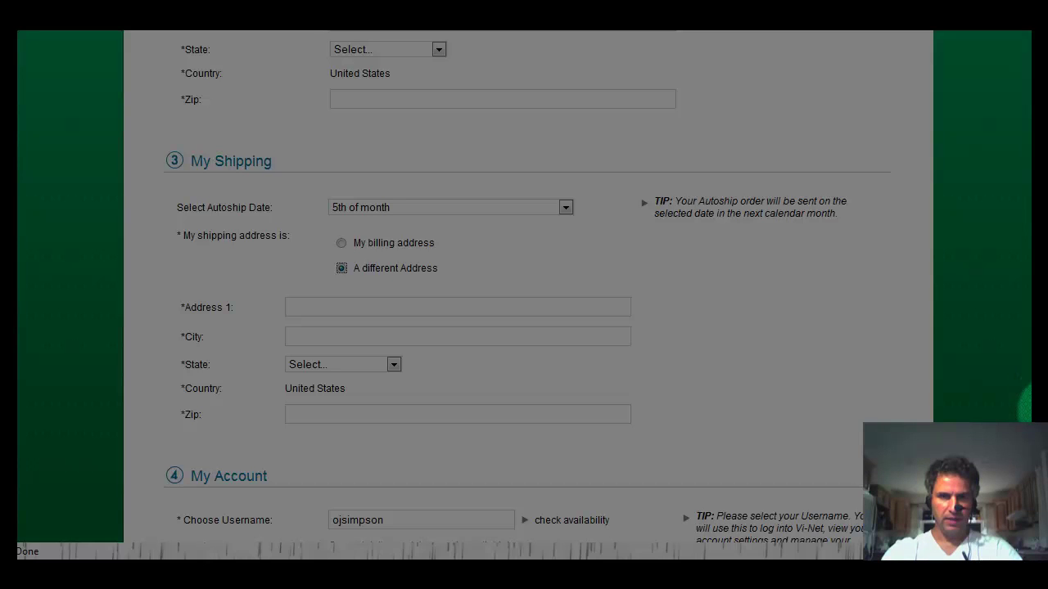
{"action": "scroll", "coordinate": [1022, 389], "scroll_direction": "down", "scroll_amount": 5}
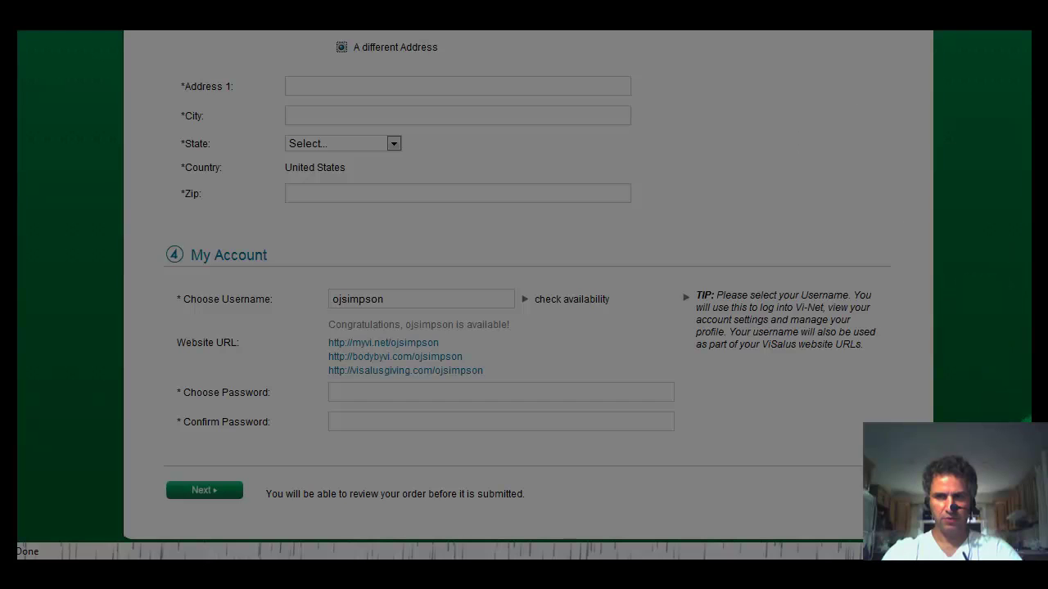
{"action": "scroll", "coordinate": [1021, 389], "scroll_direction": "up", "scroll_amount": 10}
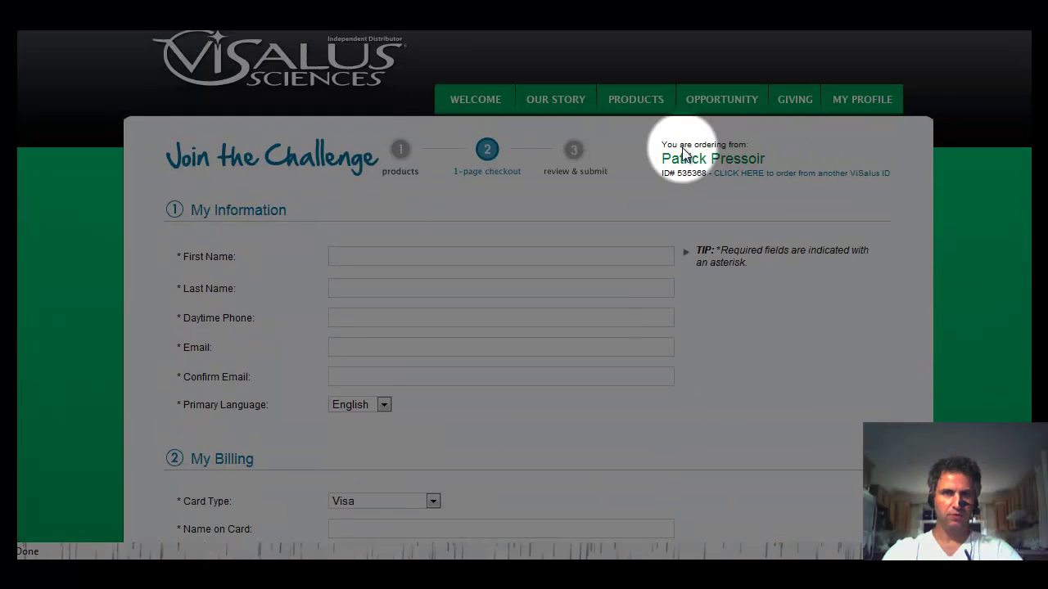